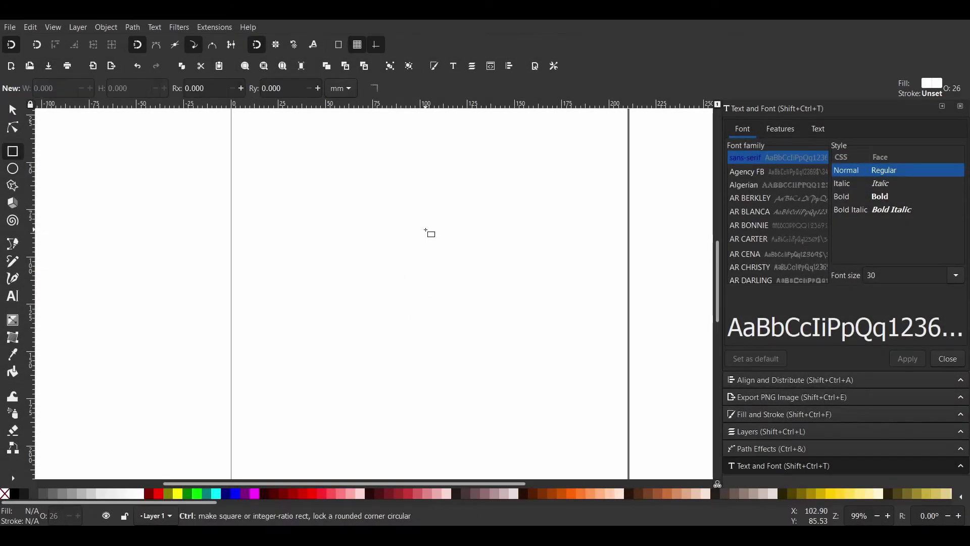
# Draw a circle positioned over the square's top-right corner
pyautogui.click(422, 272)
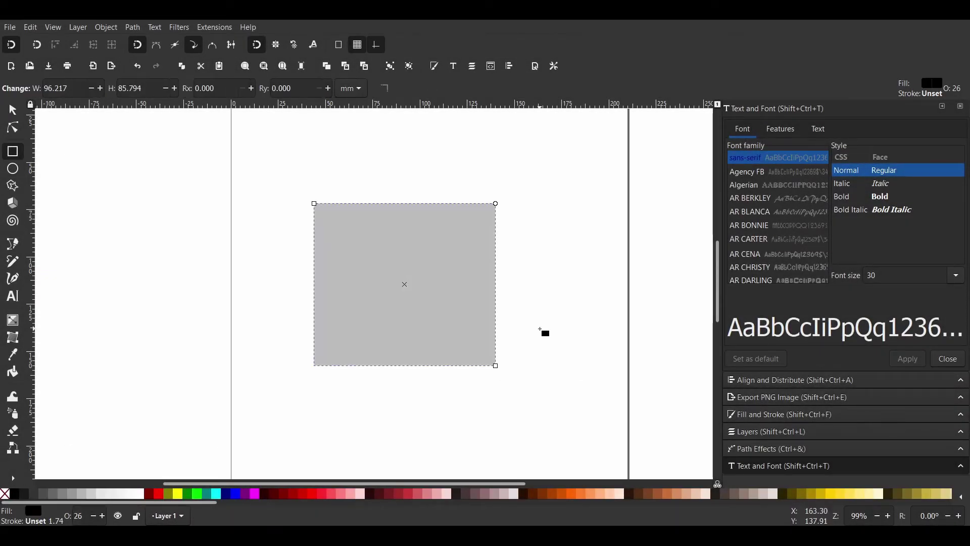
pyautogui.press('e')
pyautogui.moveTo(473, 161); pyautogui.dragTo(586, 273)
pyautogui.press('s')
pyautogui.moveTo(557, 230); pyautogui.dragTo(528, 240)
# Subtract the circle from the square with Difference, leaving a round notch
pyautogui.keyDown('shift'); pyautogui.click(405, 279); pyautogui.keyUp('shift')
pyautogui.hotkey('ctrl', '-')
pyautogui.click(573, 298)
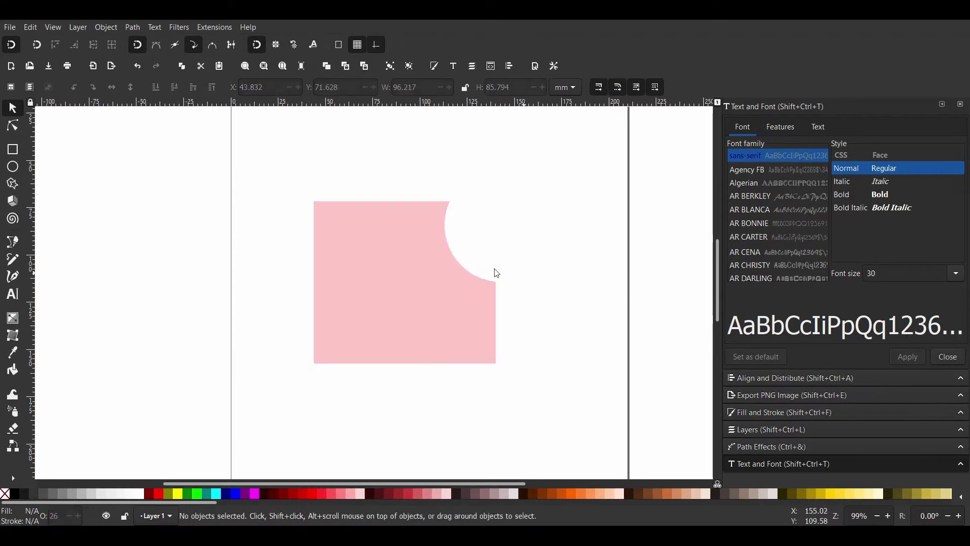
pyautogui.press('b')
# Draw a closed, sweeping curvy path over the notched square
pyautogui.moveTo(484, 301); pyautogui.dragTo(511, 302)
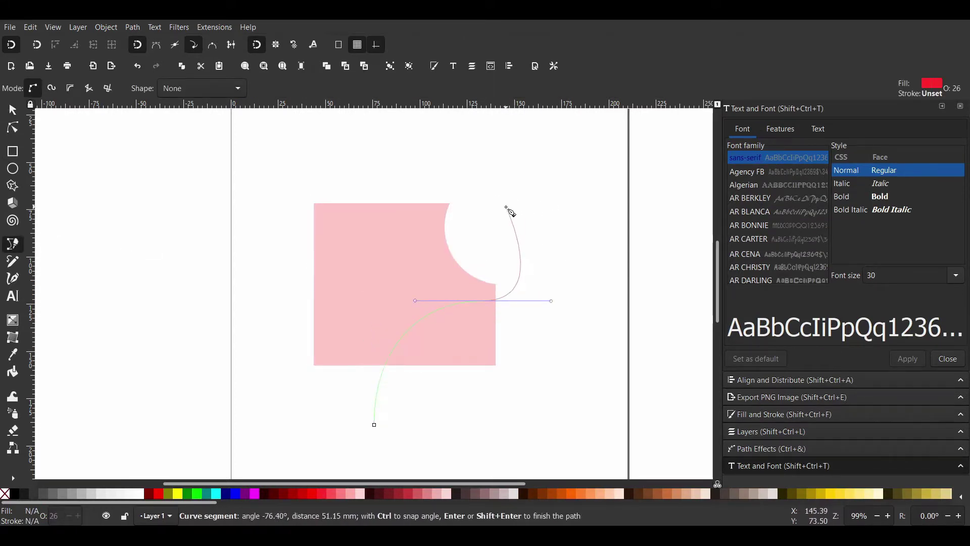
pyautogui.moveTo(484, 220); pyautogui.dragTo(421, 220)
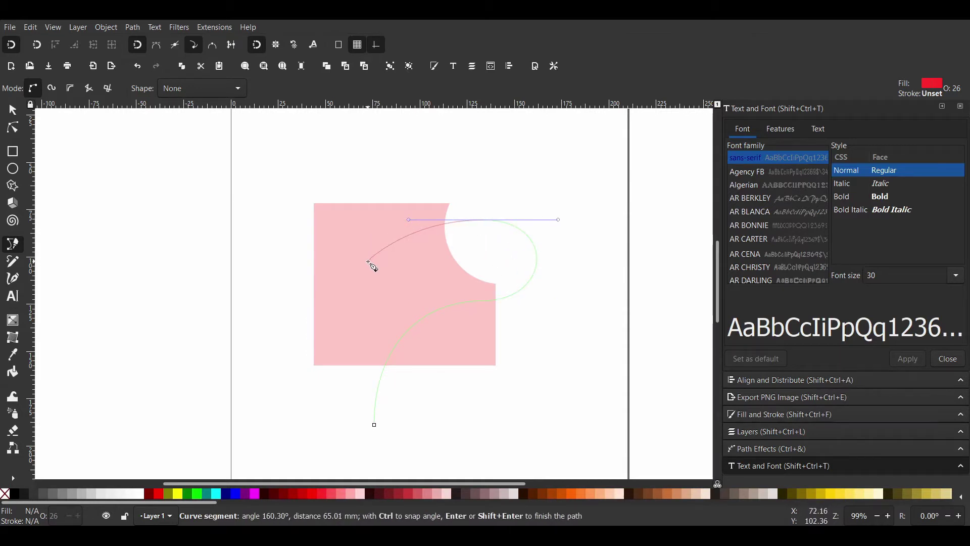
pyautogui.moveTo(372, 263); pyautogui.dragTo(328, 261)
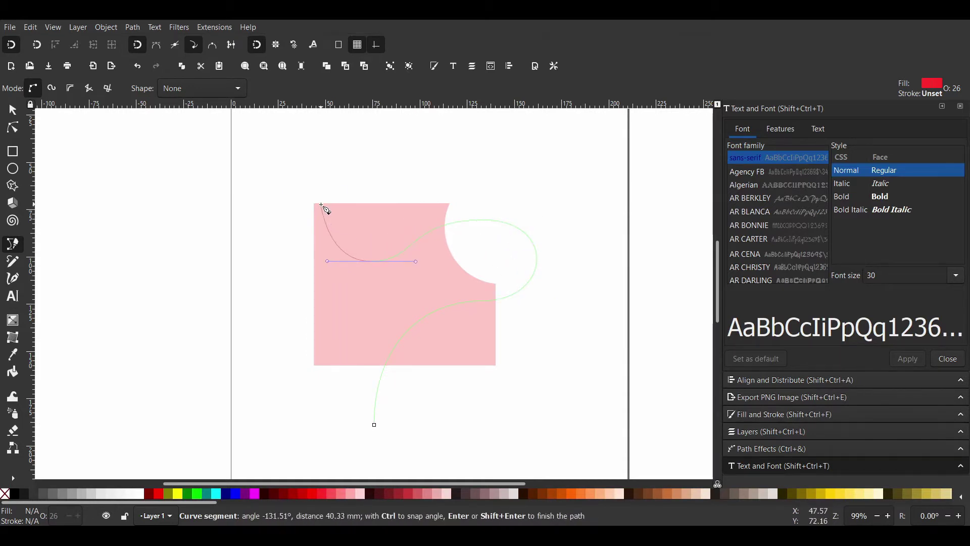
pyautogui.moveTo(314, 201); pyautogui.dragTo(349, 164)
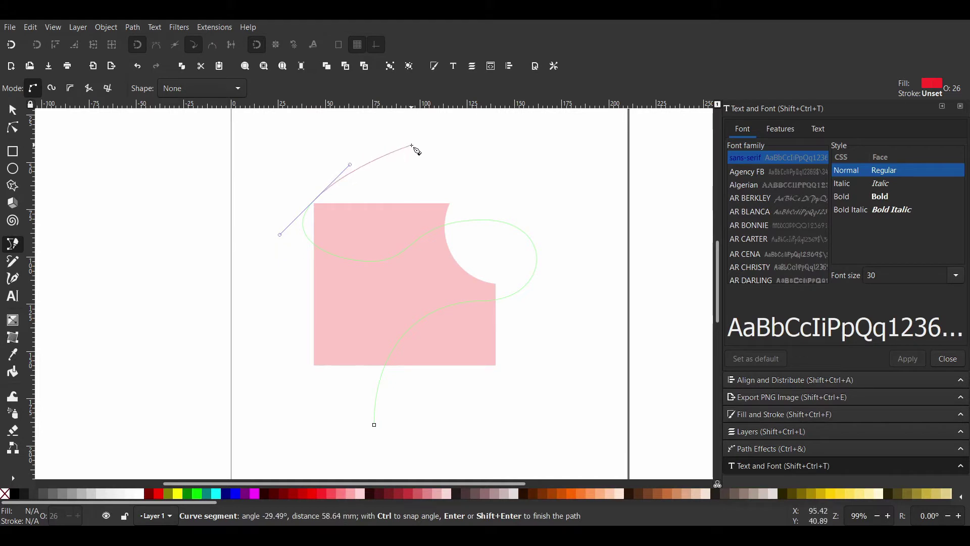
pyautogui.moveTo(412, 146); pyautogui.dragTo(448, 145)
pyautogui.moveTo(288, 326)
pyautogui.mouseDown()
pyautogui.moveTo(337, 471)
pyautogui.moveTo(354, 477)
pyautogui.moveTo(297, 340)
pyautogui.mouseUp()
pyautogui.moveTo(374, 424)
pyautogui.mouseDown()
pyautogui.moveTo(411, 432)
pyautogui.moveTo(453, 406)
pyautogui.mouseUp()
# Intersect the curvy path with the notched square, keeping only their overlap
pyautogui.press('s')
pyautogui.click(400, 225)
pyautogui.keyDown('shift'); pyautogui.click(298, 282); pyautogui.keyUp('shift')
pyautogui.hotkey('ctrl', '-')
pyautogui.hotkey('ctrl', 'z')
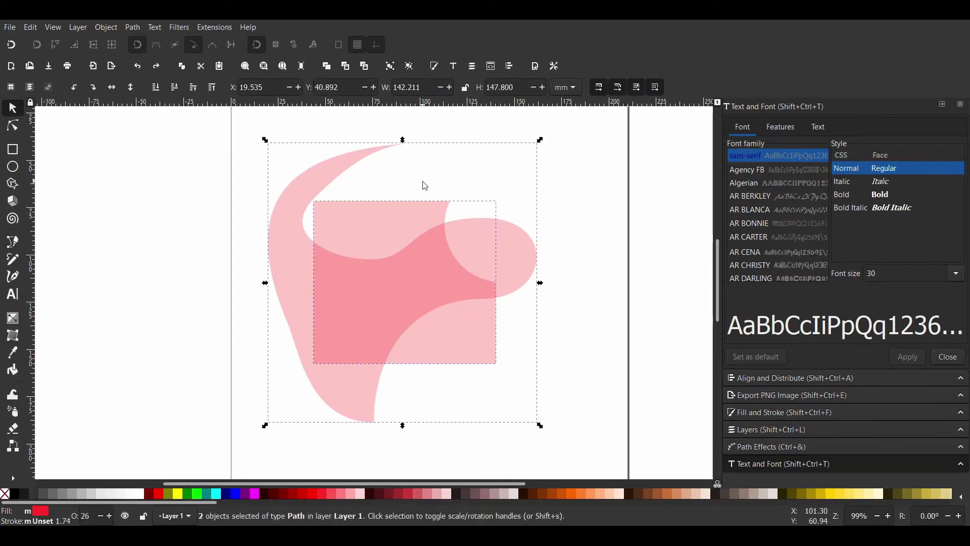
pyautogui.hotkey('ctrl', '*')
# Set the red shape's opacity to 100% in Fill and Stroke
pyautogui.click(407, 308)
pyautogui.click(778, 412)
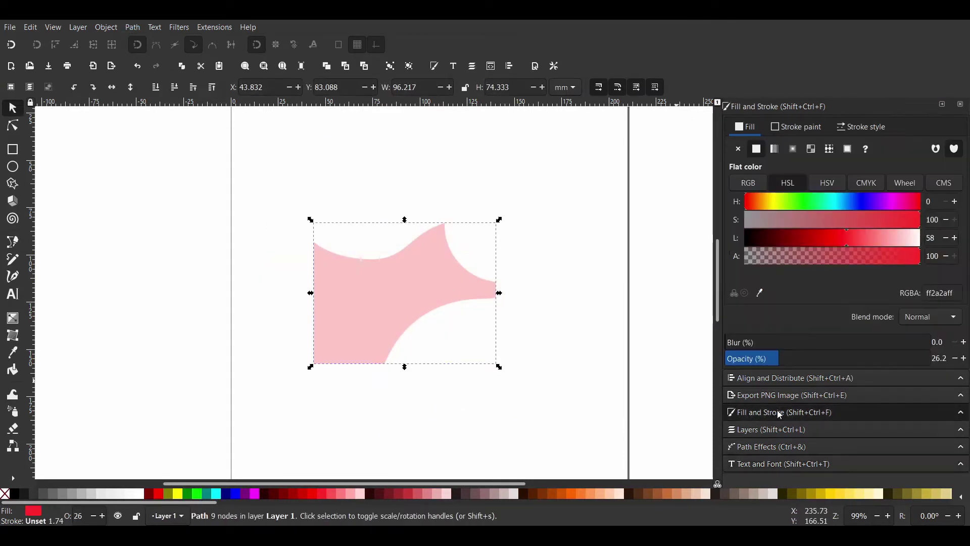
pyautogui.click(925, 358)
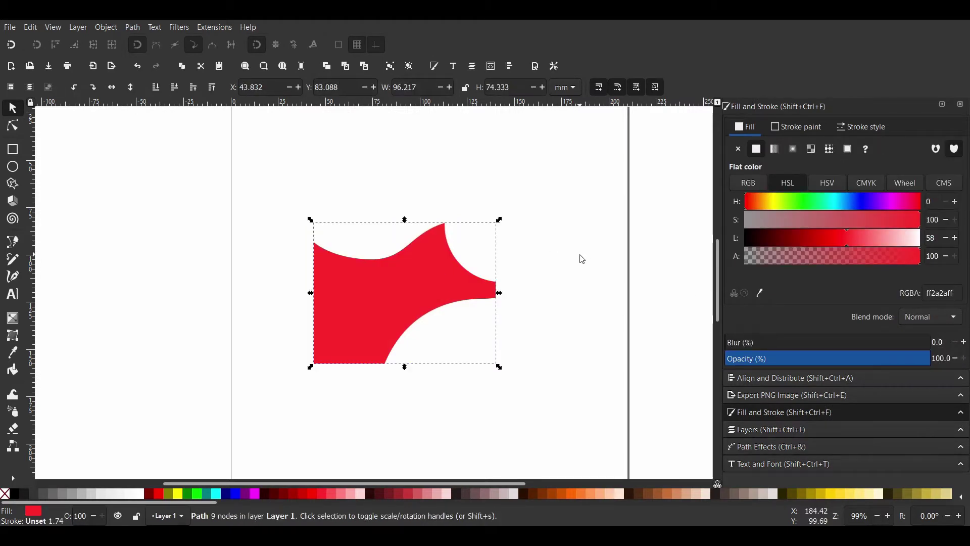
pyautogui.press('r')
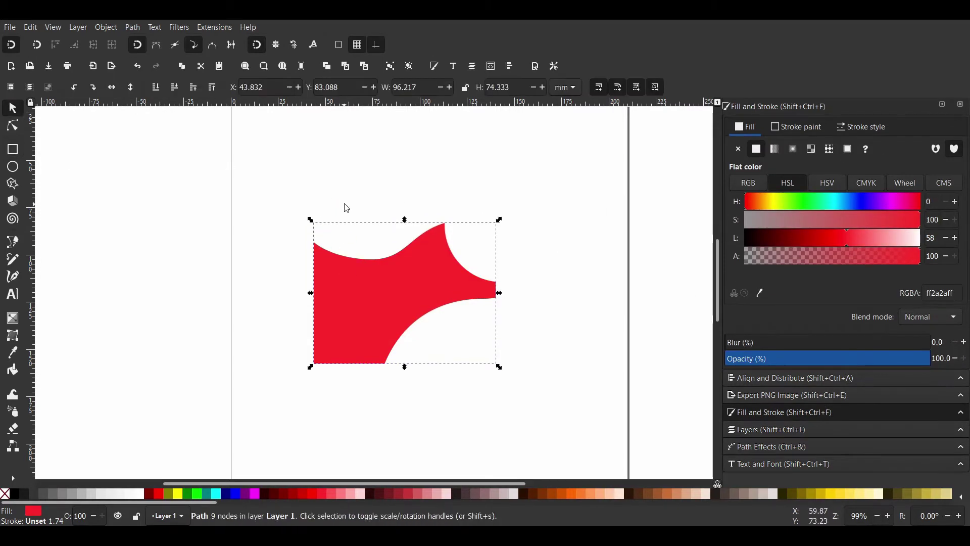
pyautogui.press('Escape')
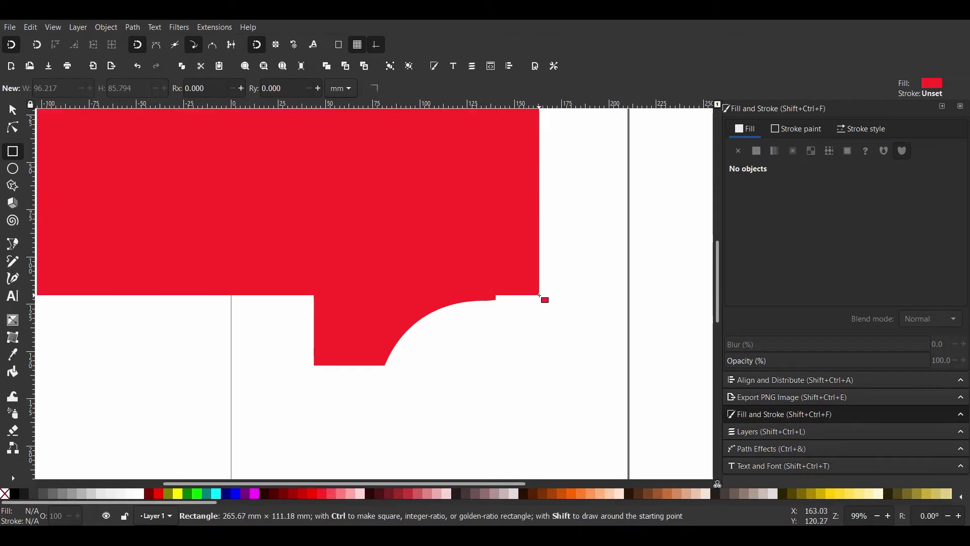
# Add a wide, centred green rectangle at about 29% opacity over the shape's top
pyautogui.moveTo(288, 188); pyautogui.dragTo(522, 289)
pyautogui.press('s')
pyautogui.keyDown('shift'); pyautogui.click(364, 316); pyautogui.keyUp('shift')
pyautogui.hotkey('ctrl', 'shift', 'a')
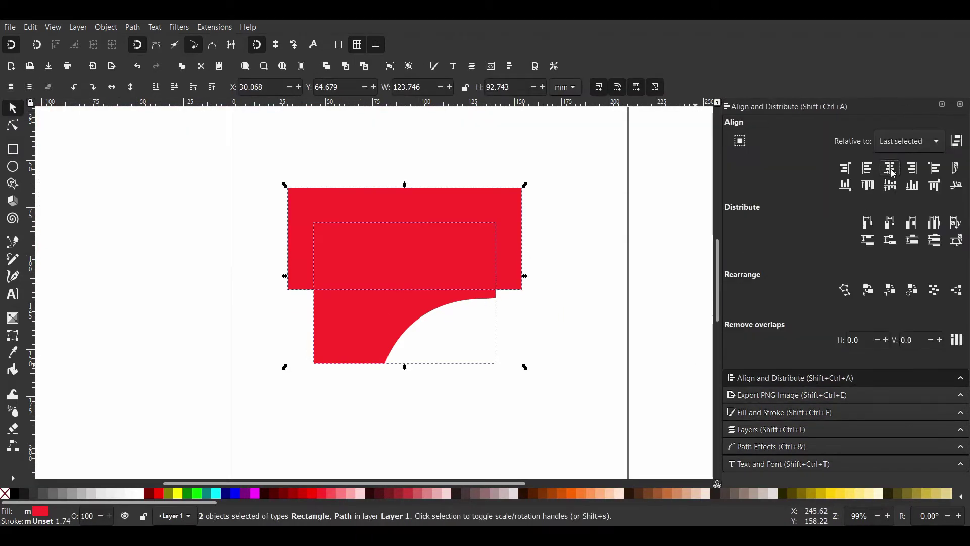
pyautogui.click(510, 253)
pyautogui.click(196, 493)
pyautogui.click(838, 412)
pyautogui.click(784, 358)
pyautogui.moveTo(488, 230)
pyautogui.mouseDown()
pyautogui.moveTo(483, 197)
pyautogui.moveTo(487, 216)
pyautogui.mouseUp()
# Curve the rectangle's bottom edge and give it a vertical white-to-transparent gradient
pyautogui.press('n')
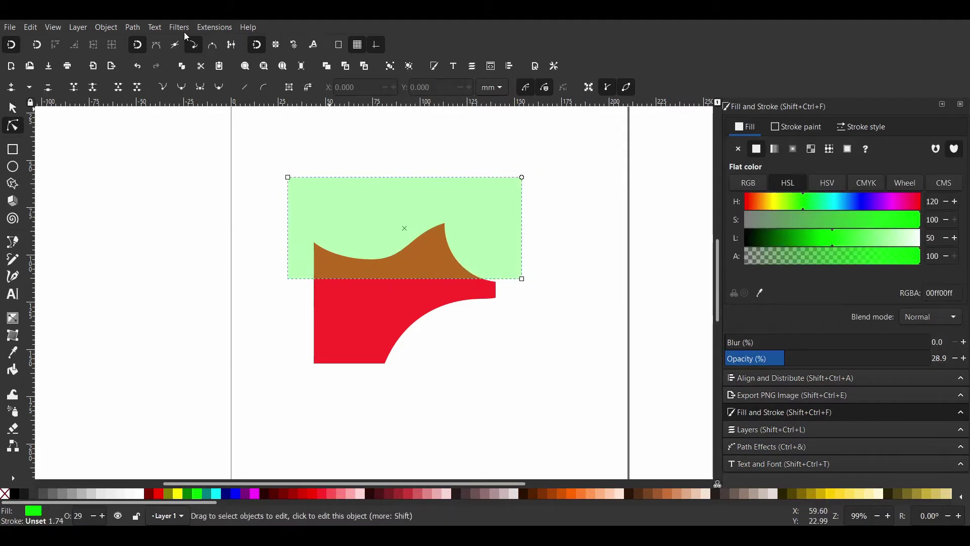
pyautogui.moveTo(399, 279); pyautogui.dragTo(402, 289)
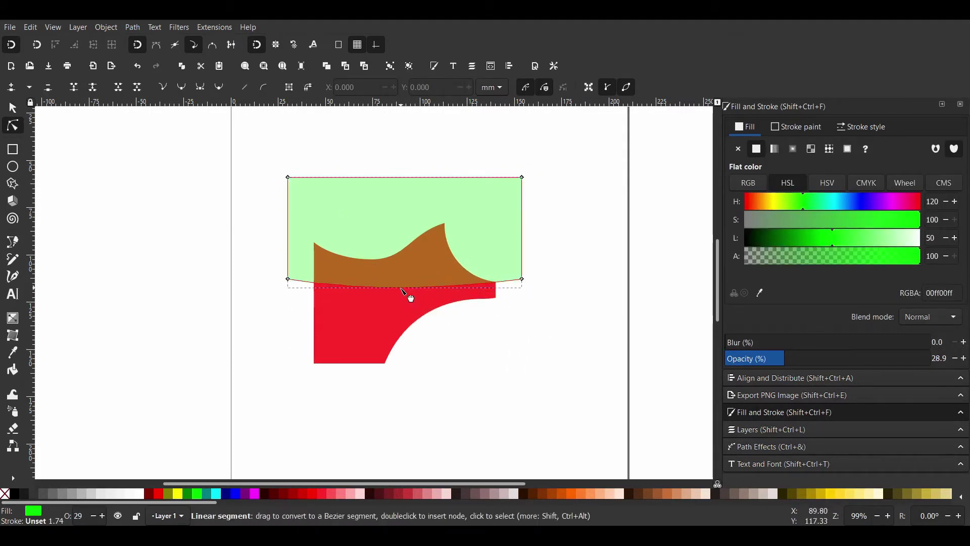
pyautogui.press('s')
pyautogui.press('g')
pyautogui.moveTo(404, 288); pyautogui.dragTo(402, 202)
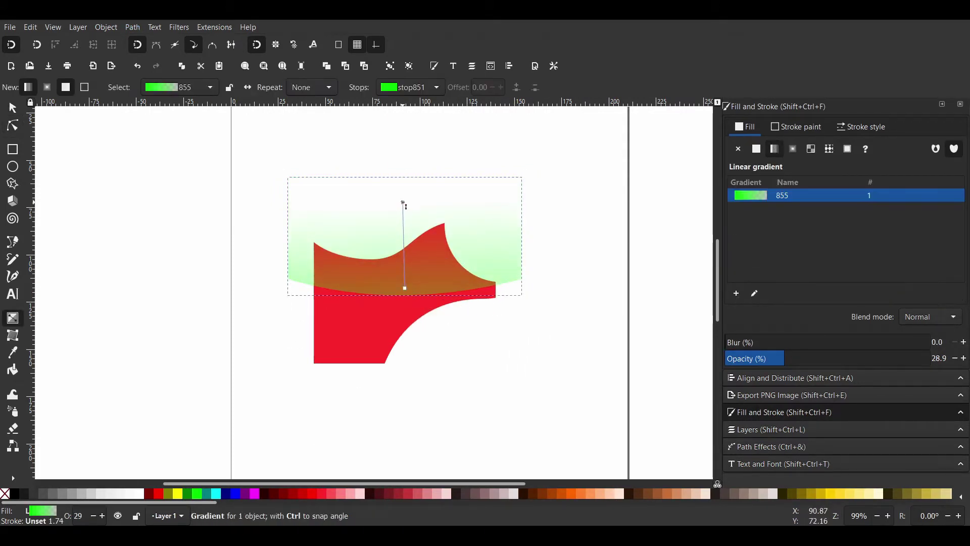
pyautogui.click(141, 494)
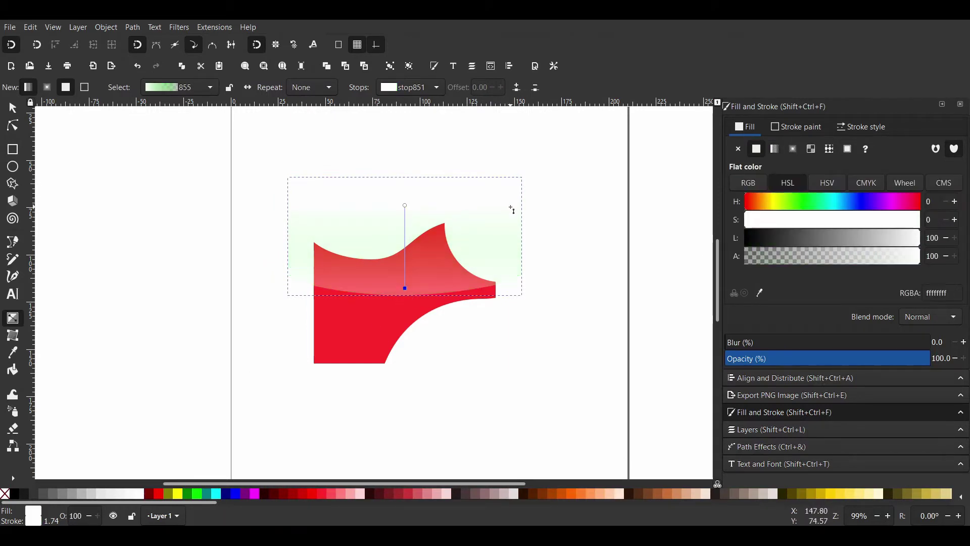
pyautogui.click(141, 495)
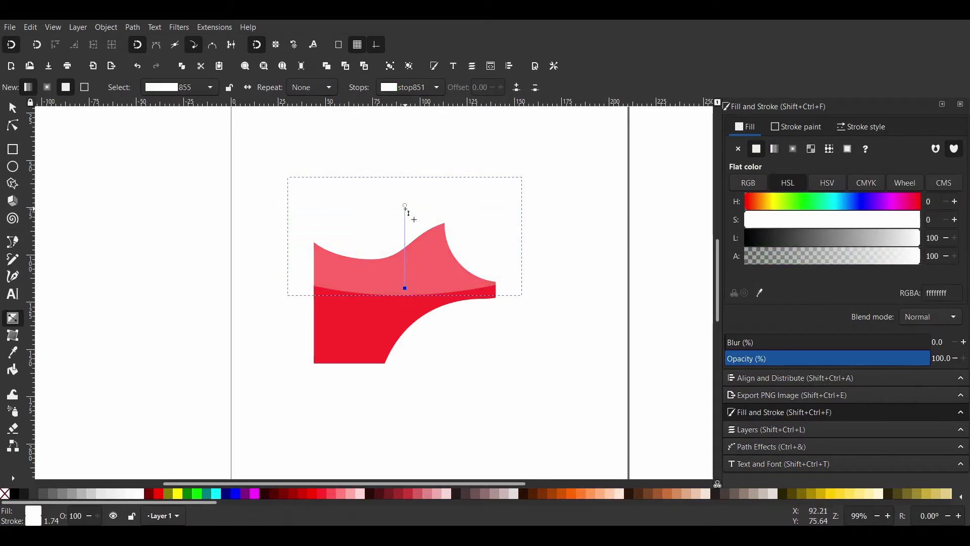
# Select the highlight with the red shape and apply a path operation to trim it
pyautogui.press('s')
pyautogui.click(587, 252)
pyautogui.click(493, 290)
pyautogui.hotkey('ctrl', 'a')
pyautogui.click(359, 327)
pyautogui.keyDown('shift'); pyautogui.click(453, 198); pyautogui.keyUp('shift')
pyautogui.click(133, 27)
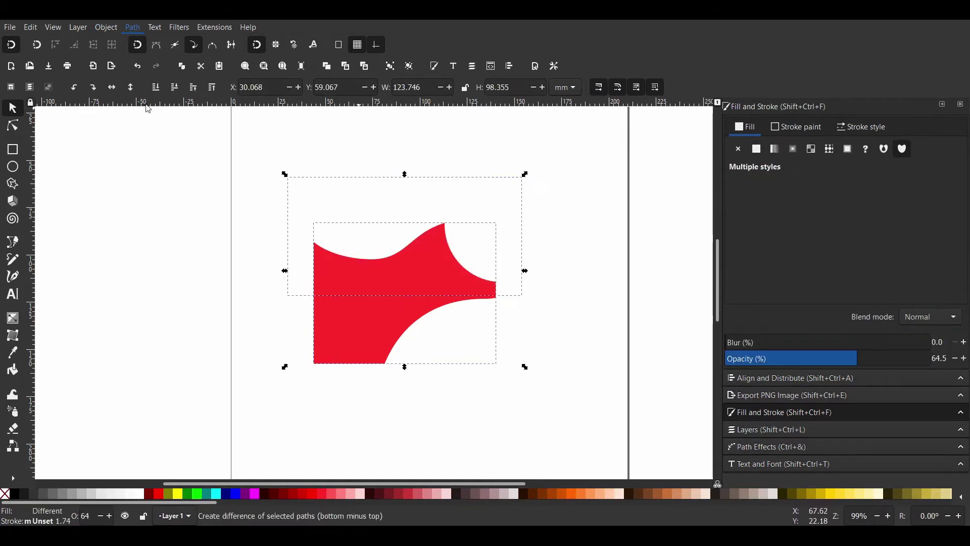
# Draw a vertical gradient down the red shape
pyautogui.click(160, 122)
pyautogui.click(512, 268)
pyautogui.click(350, 320)
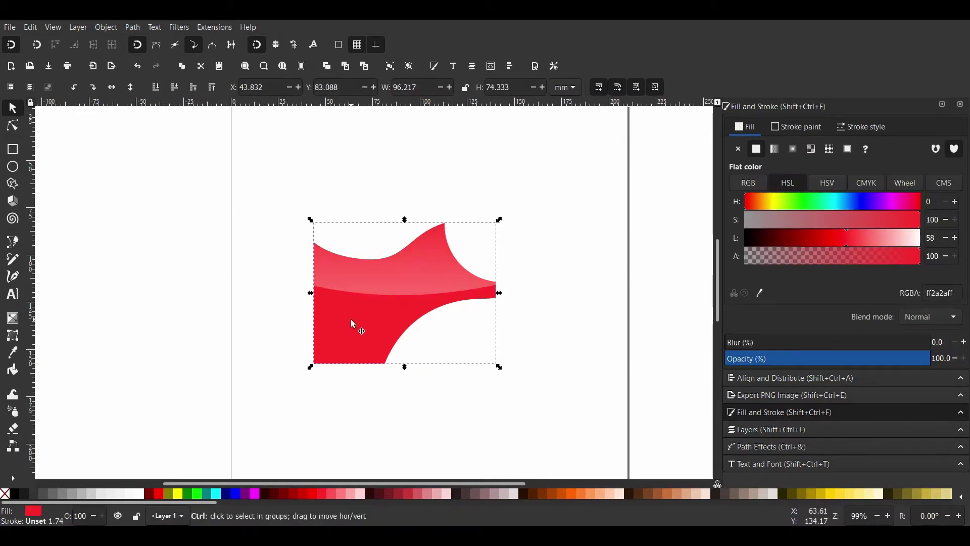
pyautogui.press('g')
pyautogui.moveTo(389, 279); pyautogui.dragTo(389, 363)
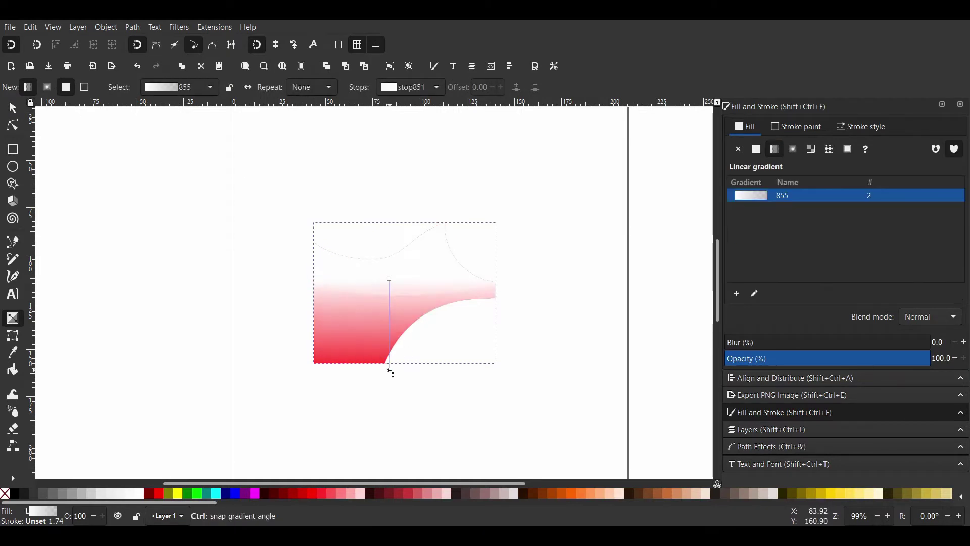
# Make the top gradient stop transparent and the bottom stop translucent black
pyautogui.click(389, 278)
pyautogui.moveTo(882, 255)
pyautogui.mouseDown()
pyautogui.moveTo(746, 256)
pyautogui.moveTo(806, 255)
pyautogui.mouseUp()
pyautogui.moveTo(806, 237); pyautogui.dragTo(720, 238)
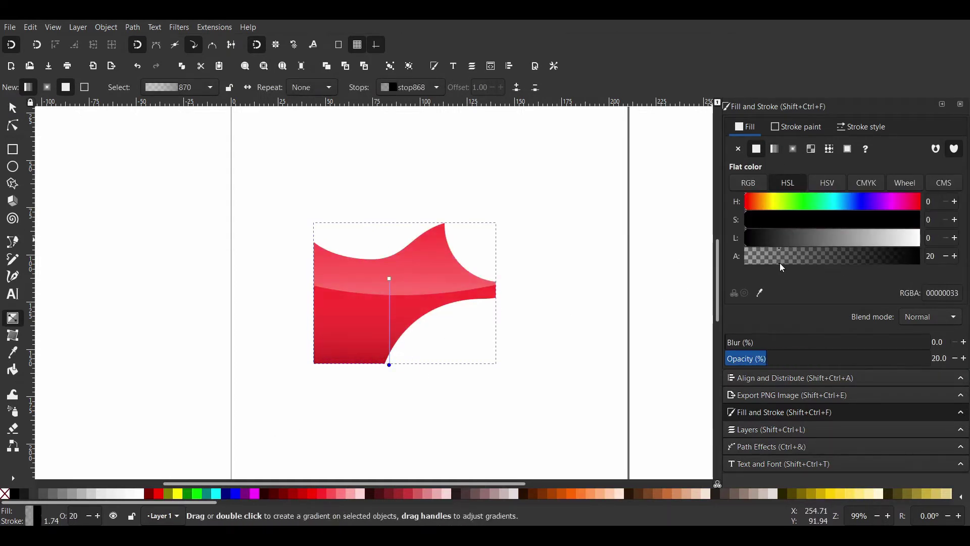
pyautogui.press('s')
pyautogui.click(586, 273)
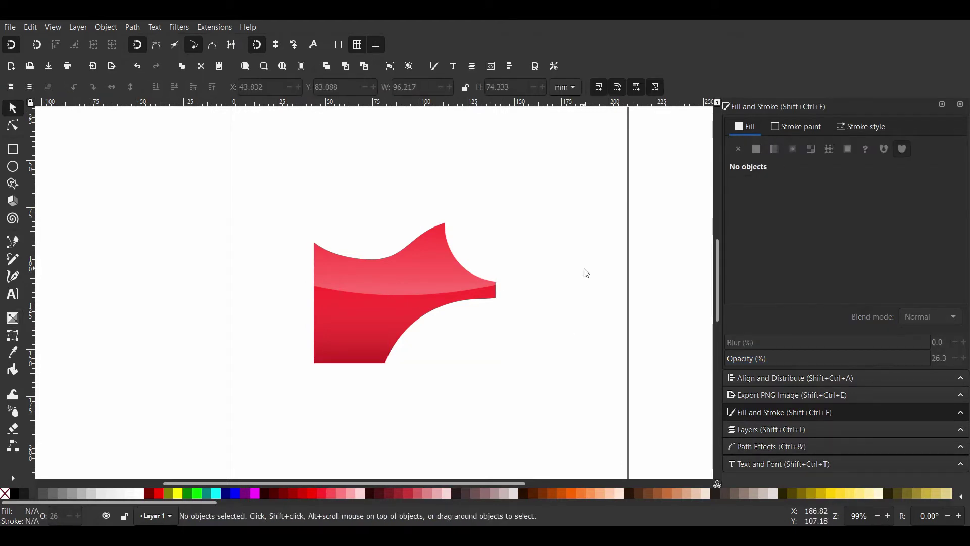
pyautogui.click(418, 265)
# Enable bounding-box snapping and nudge the highlight path slightly into place
pyautogui.keyDown('ctrl'); pyautogui.scroll(5, 463, 283); pyautogui.keyUp('ctrl')
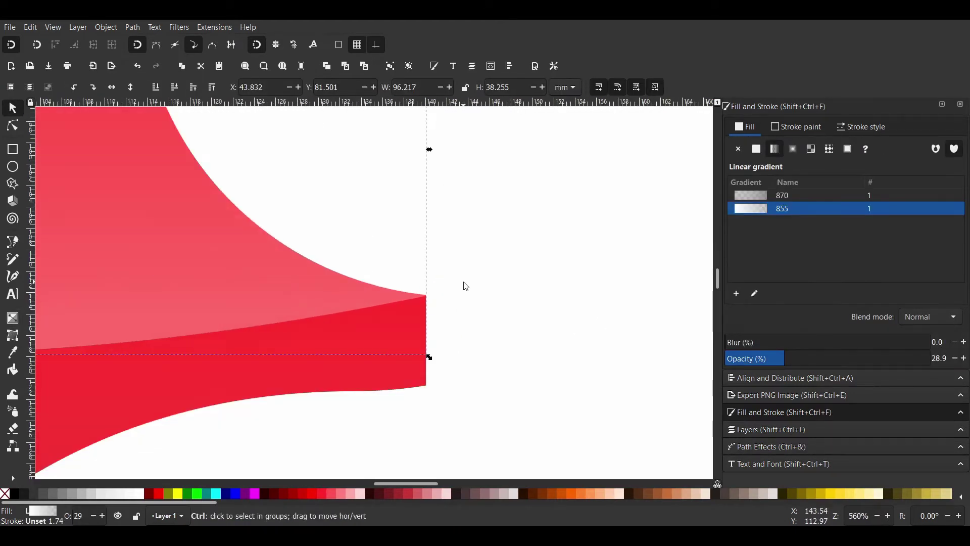
pyautogui.click(36, 45)
pyautogui.moveTo(293, 273); pyautogui.dragTo(292, 281)
pyautogui.press('5')
pyautogui.click(413, 242)
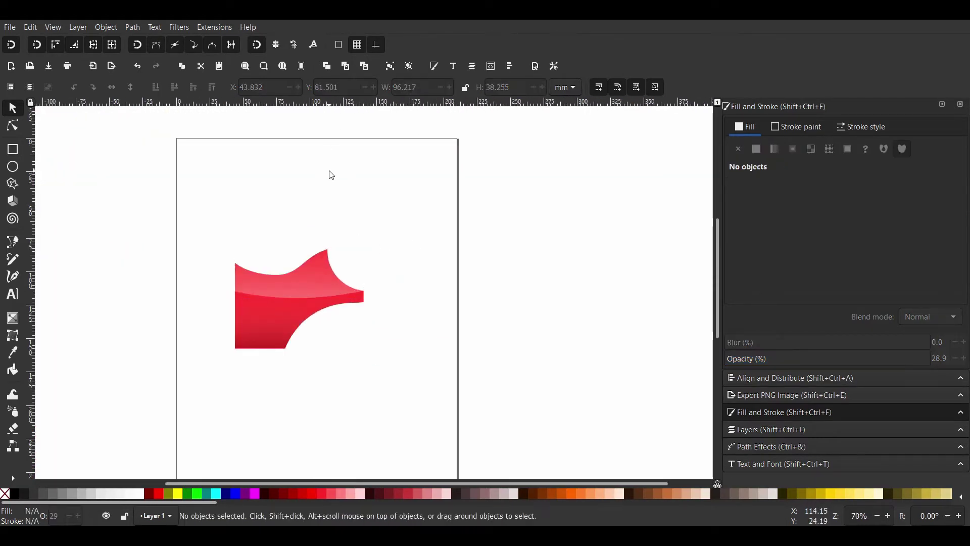
# Select all four red logo pieces and bring up Align and Distribute
pyautogui.hscroll(-2, 422, 249)
pyautogui.moveTo(282, 178); pyautogui.dragTo(475, 336)
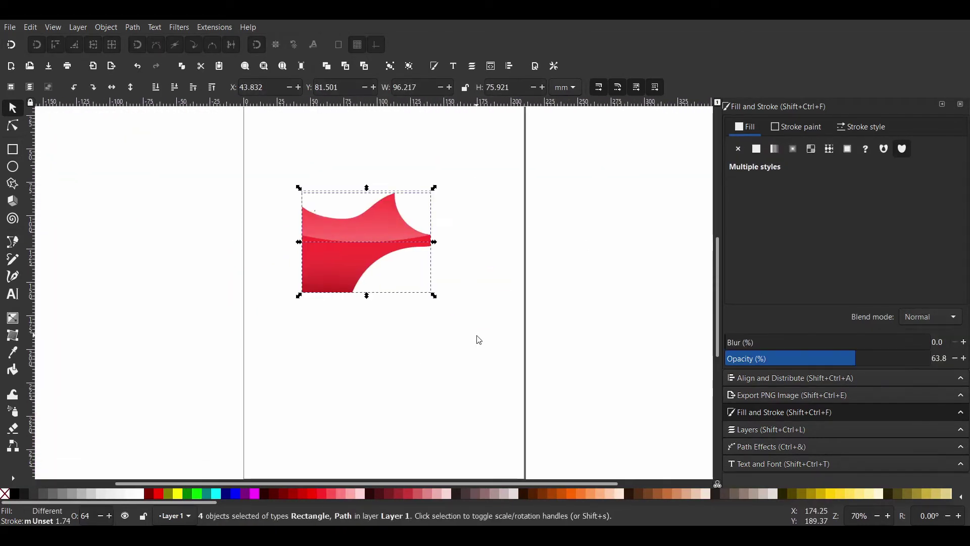
pyautogui.keyDown('ctrl'); pyautogui.scroll(-2, 420, 281); pyautogui.keyUp('ctrl')
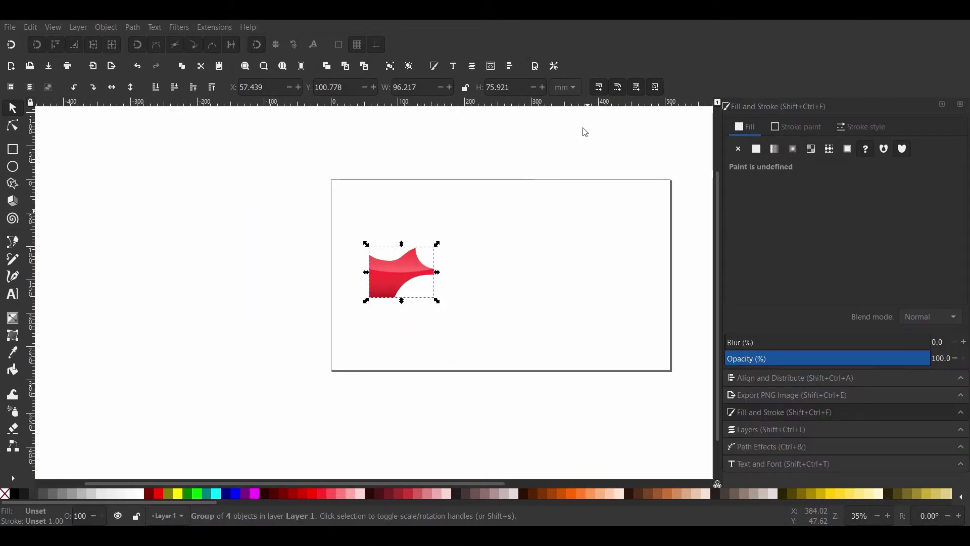
pyautogui.hscroll(5, 602, 145)
pyautogui.hotkey('ctrl', 'shift', 'a')
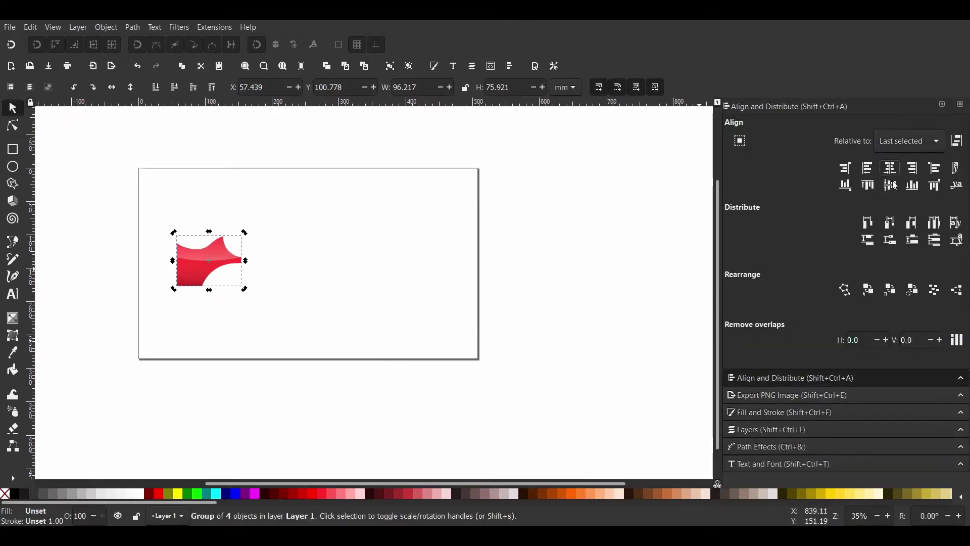
# Centre the logo relative to the page and enlarge it
pyautogui.click(890, 168)
pyautogui.click(890, 185)
pyautogui.moveTo(344, 292); pyautogui.dragTo(411, 345)
# Add a page-sized background rectangle behind the logo
pyautogui.press('r')
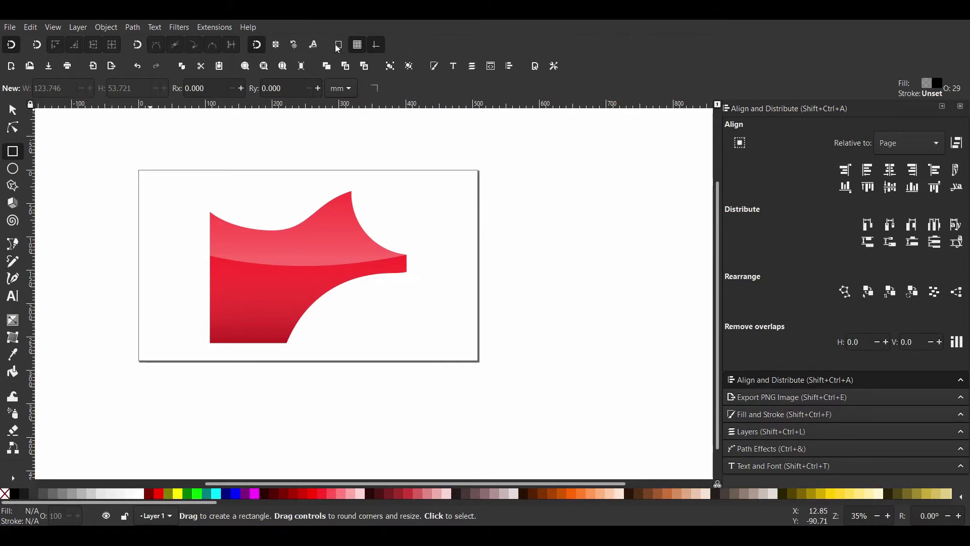
pyautogui.moveTo(138, 171); pyautogui.dragTo(480, 367)
pyautogui.hotkey('ctrl', 'z')
pyautogui.press('s')
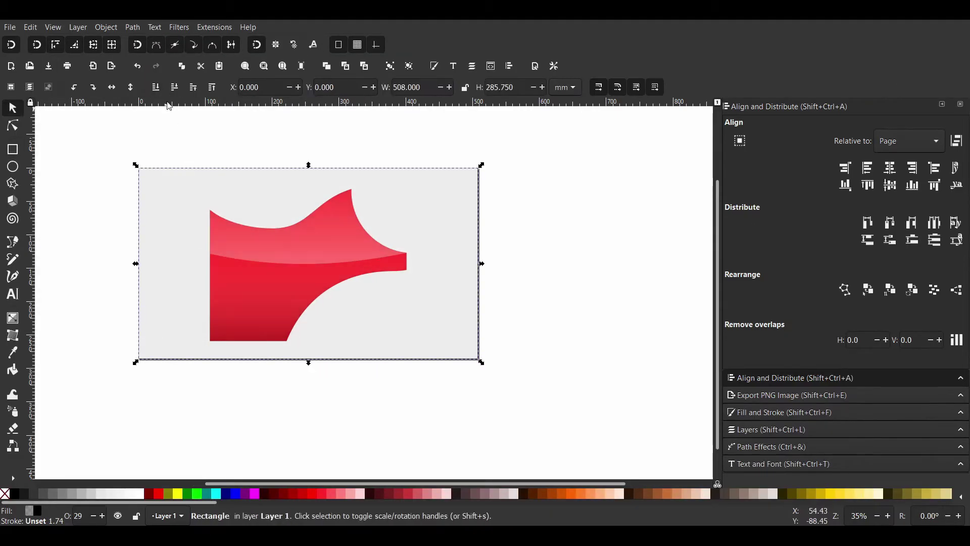
pyautogui.click(779, 412)
pyautogui.press('g')
# Give the background rectangle a diagonal black-to-white linear gradient
pyautogui.moveTo(173, 187); pyautogui.dragTo(465, 336)
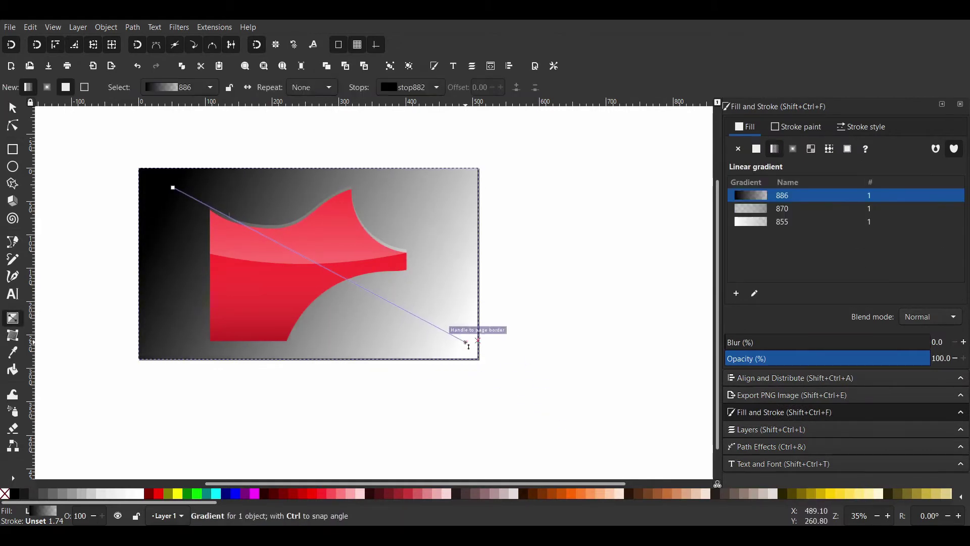
pyautogui.press('s')
pyautogui.click(374, 235)
pyautogui.keyDown('ctrl'); pyautogui.scroll(3, 478, 252); pyautogui.keyUp('ctrl')
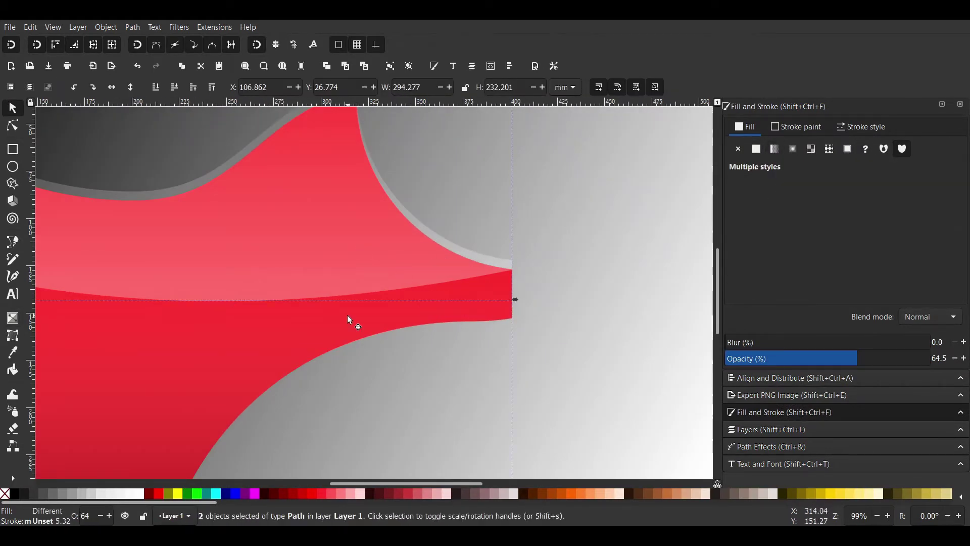
# Undo and redo the white overlay edits to restore the flat red shape
pyautogui.keyDown('ctrl'); pyautogui.scroll(-2, 347, 315); pyautogui.keyUp('ctrl')
pyautogui.click(268, 354)
pyautogui.moveTo(268, 354); pyautogui.dragTo(462, 380)
pyautogui.click(262, 315)
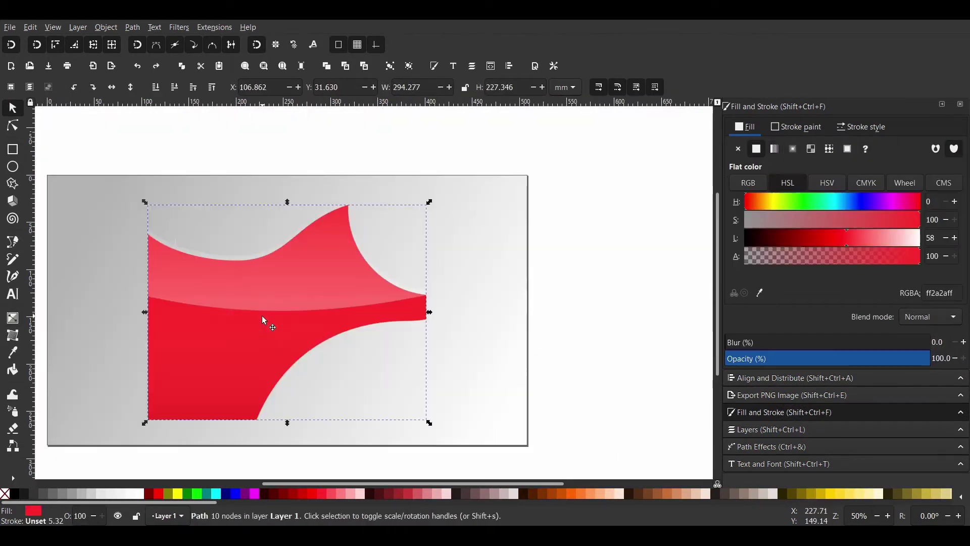
pyautogui.hotkey('ctrl', 'shift', 'z')
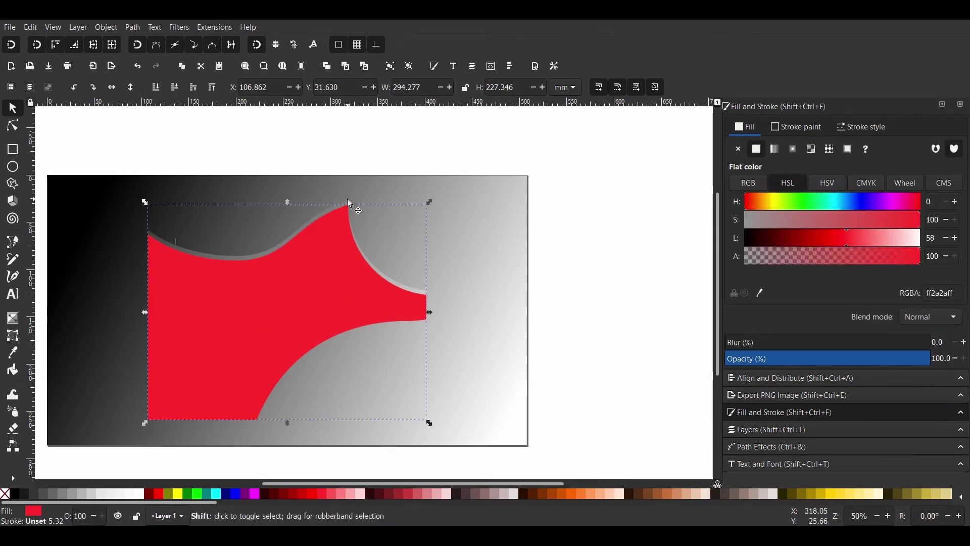
pyautogui.hotkey('ctrl', 'z')
pyautogui.hotkey('ctrl', 'z')
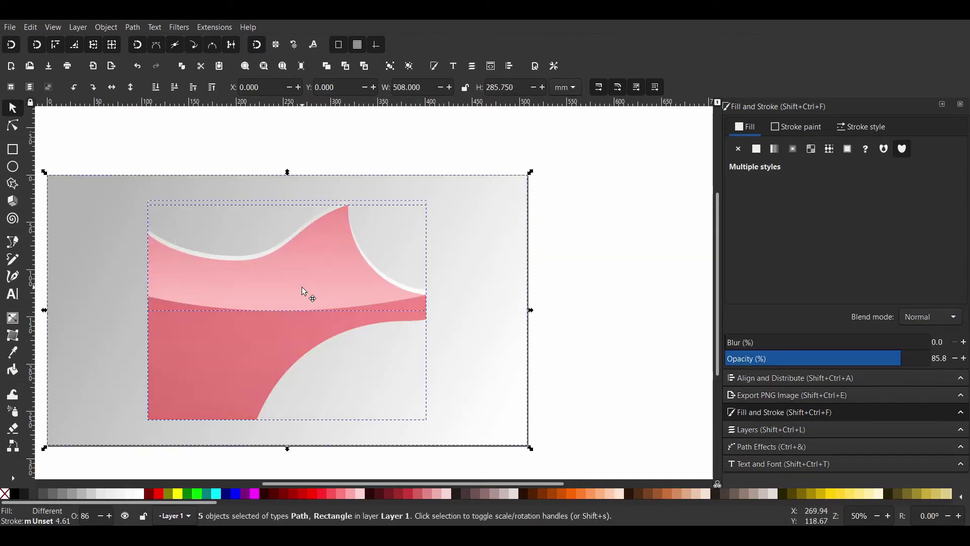
pyautogui.hotkey('ctrl', 'z')
# Move the red path aside to inspect what lies beneath it, then select everything
pyautogui.hotkey('ctrl', 'z')
pyautogui.press('Escape')
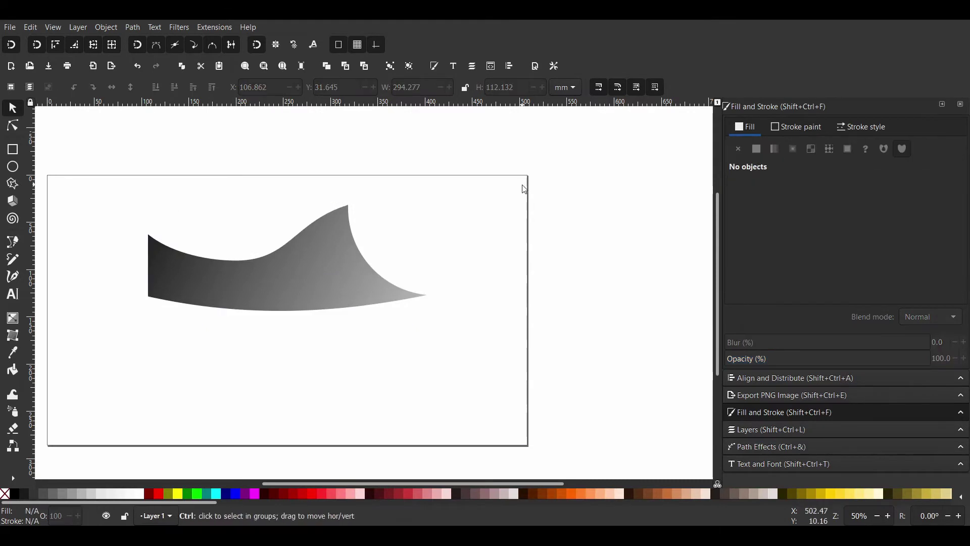
pyautogui.hotkey('ctrl', 'shift', 'z')
pyautogui.press('Tab')
pyautogui.click(186, 281)
pyautogui.moveTo(256, 278); pyautogui.dragTo(468, 323)
pyautogui.hotkey('ctrl', 'z')
pyautogui.hotkey('ctrl', 'a')
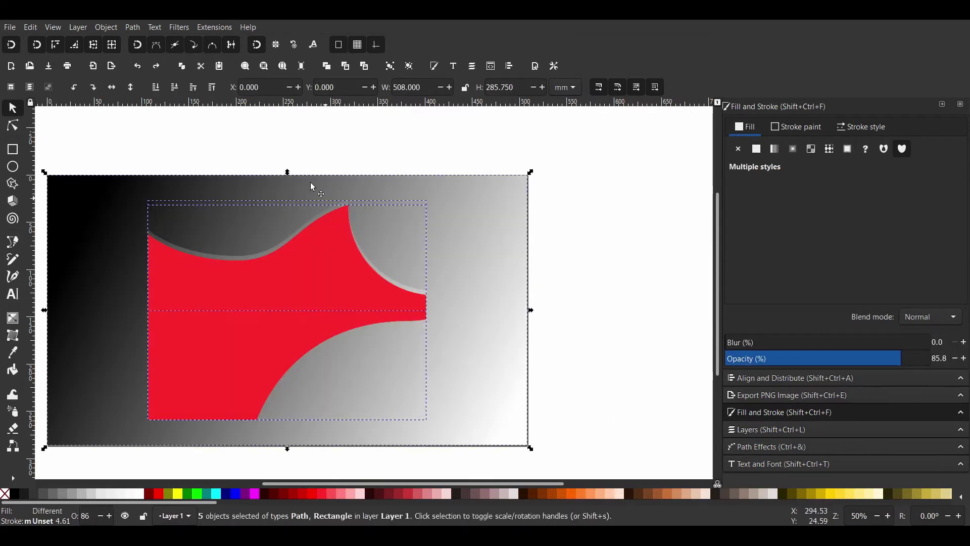
pyautogui.moveTo(108, 180); pyautogui.dragTo(390, 433)
# Undo the Difference result and move the red path and underlying shape aside
pyautogui.hotkey('ctrl', 'z')
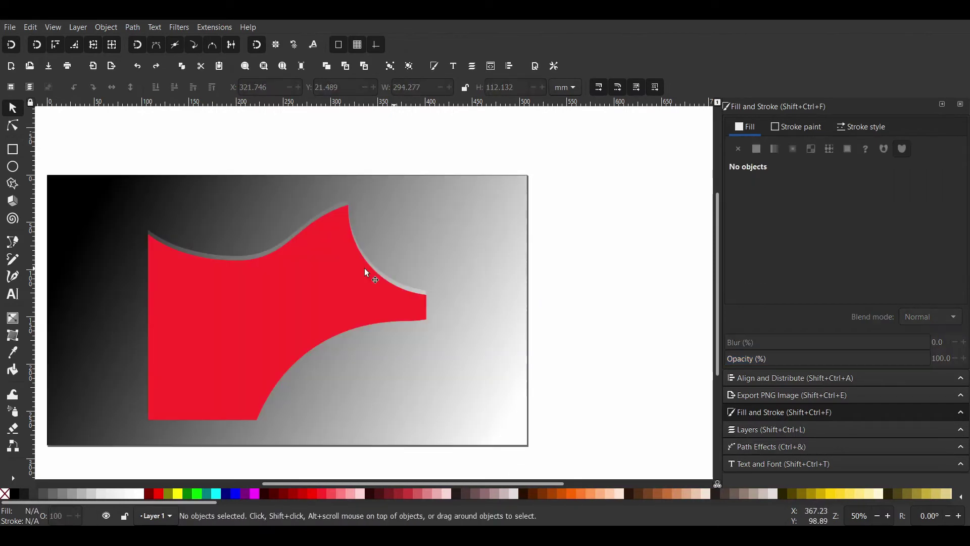
pyautogui.click(323, 268)
pyautogui.moveTo(324, 269); pyautogui.dragTo(606, 277)
pyautogui.hotkey('ctrl', 'z')
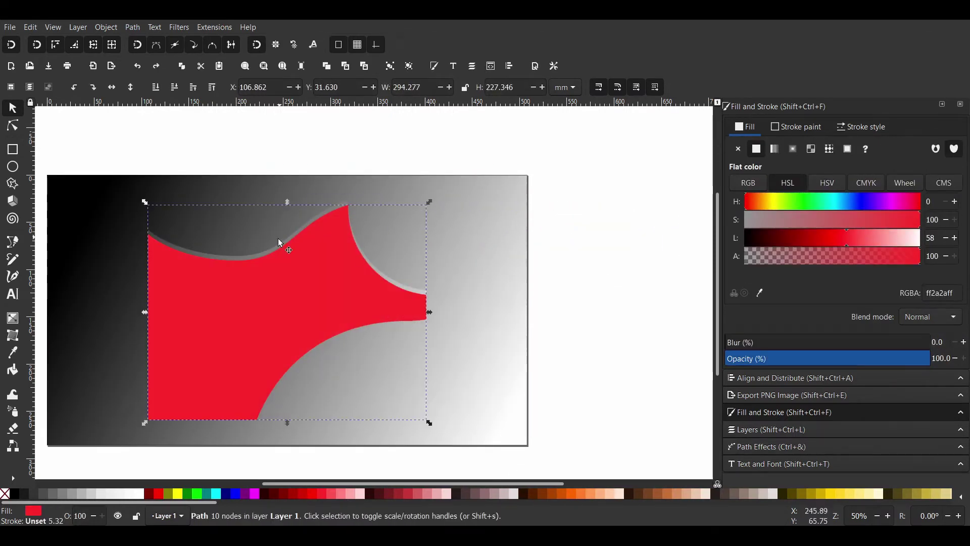
pyautogui.keyDown('alt'); pyautogui.keyDown('shift'); pyautogui.click(255, 340); pyautogui.keyUp('shift'); pyautogui.keyUp('alt')
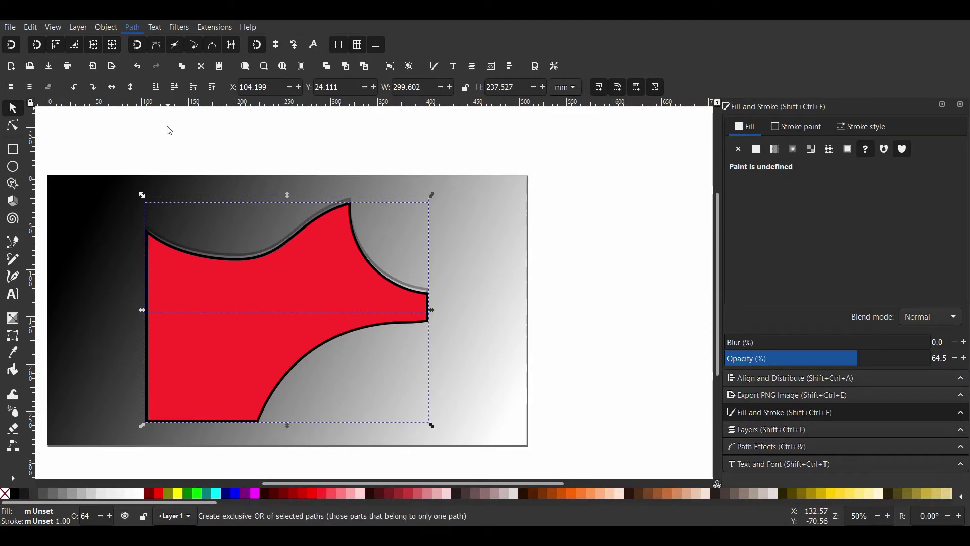
pyautogui.moveTo(299, 263); pyautogui.dragTo(438, 332)
# Move a red shape copy and the glossy overlay to the right of the page
pyautogui.click(586, 266)
pyautogui.click(354, 313)
pyautogui.click(6, 493)
pyautogui.hotkey('ctrl', 'z')
pyautogui.hotkey('ctrl', 'z')
pyautogui.press('Escape')
pyautogui.moveTo(331, 263)
pyautogui.mouseDown()
pyautogui.moveTo(647, 269)
pyautogui.moveTo(627, 268)
pyautogui.mouseUp()
pyautogui.moveTo(287, 298); pyautogui.dragTo(619, 278)
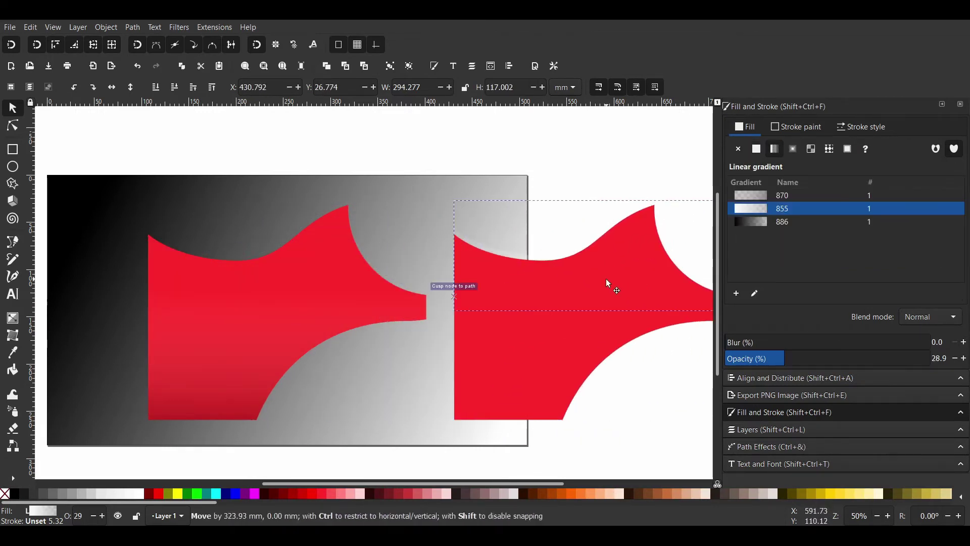
# Select the right-hand copy with its overlay and trim the overlay to its outline
pyautogui.hscroll(5, 607, 283)
pyautogui.press('Escape')
pyautogui.moveTo(260, 151); pyautogui.dragTo(613, 454)
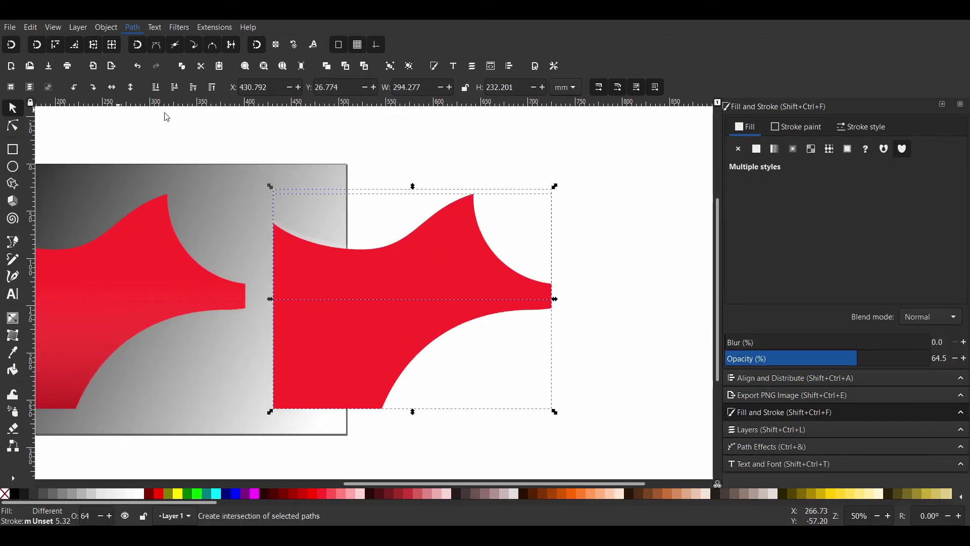
pyautogui.hotkey('ctrl', 'z')
# Centre the trimmed overlay horizontally and vertically on the original red shape
pyautogui.keyDown('shift'); pyautogui.click(134, 274); pyautogui.keyUp('shift')
pyautogui.click(803, 378)
pyautogui.click(890, 167)
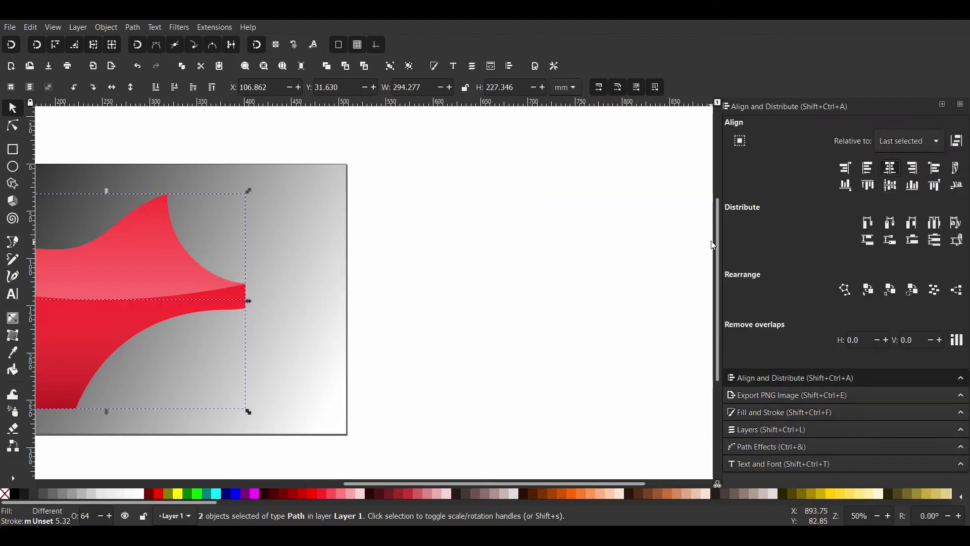
pyautogui.hscroll(-5, 576, 243)
pyautogui.click(223, 190)
# Recolour the background gradient stops to dark green and bright green
pyautogui.press('g')
pyautogui.click(162, 176)
pyautogui.click(197, 493)
pyautogui.hscroll(5, 499, 493)
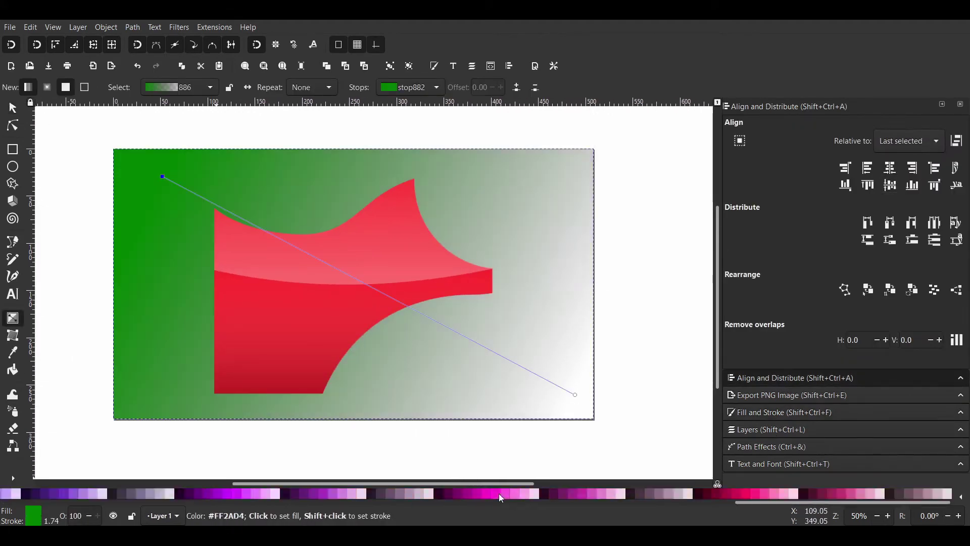
pyautogui.hscroll(-5, 499, 493)
pyautogui.click(537, 494)
pyautogui.click(575, 395)
pyautogui.click(293, 494)
pyautogui.press('Tab')
pyautogui.click(124, 493)
# Run the green gradient vertically, dark at the top and bright at the bottom
pyautogui.moveTo(386, 342)
pyautogui.mouseDown()
pyautogui.moveTo(382, 149)
pyautogui.moveTo(382, 418)
pyautogui.mouseUp()
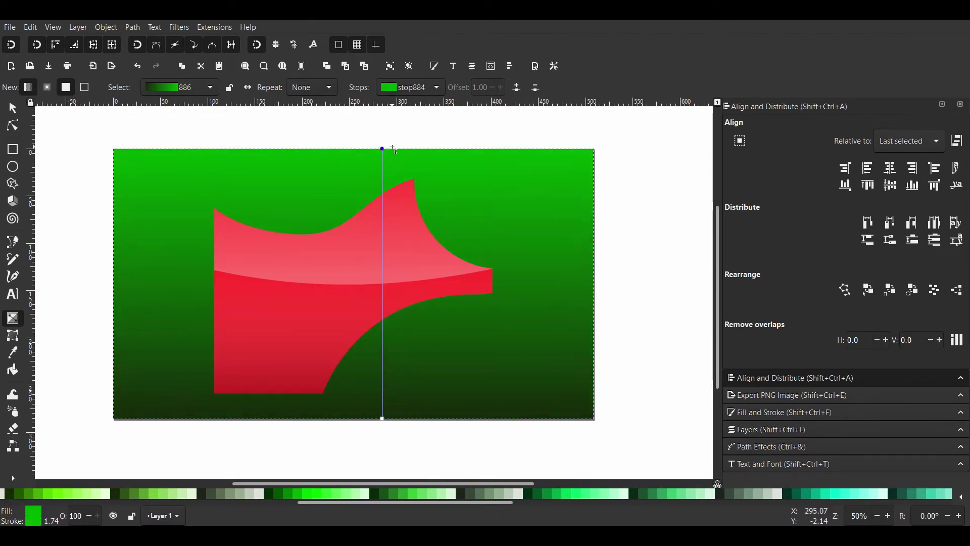
pyautogui.moveTo(393, 149); pyautogui.dragTo(389, 418)
pyautogui.press('space')
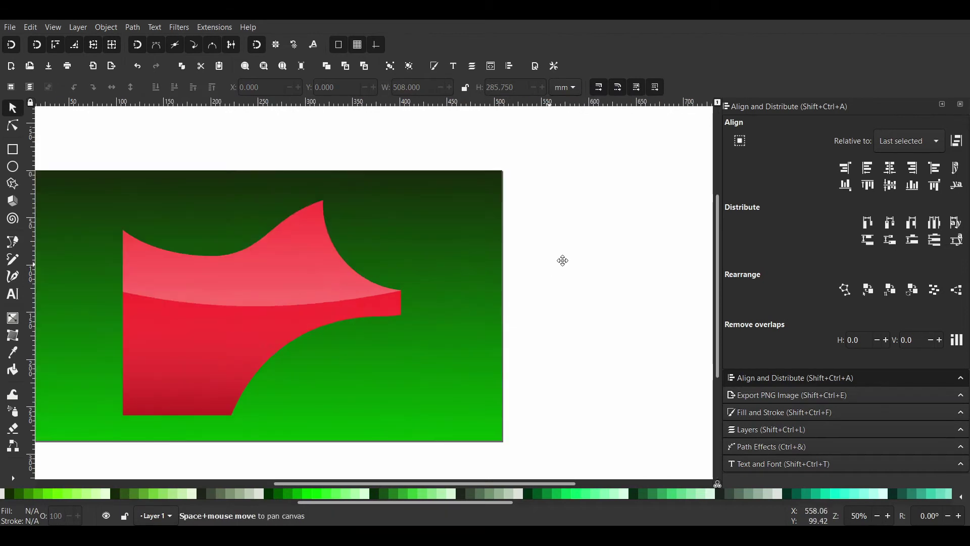
pyautogui.moveTo(563, 260); pyautogui.dragTo(605, 250)
pyautogui.click(319, 325)
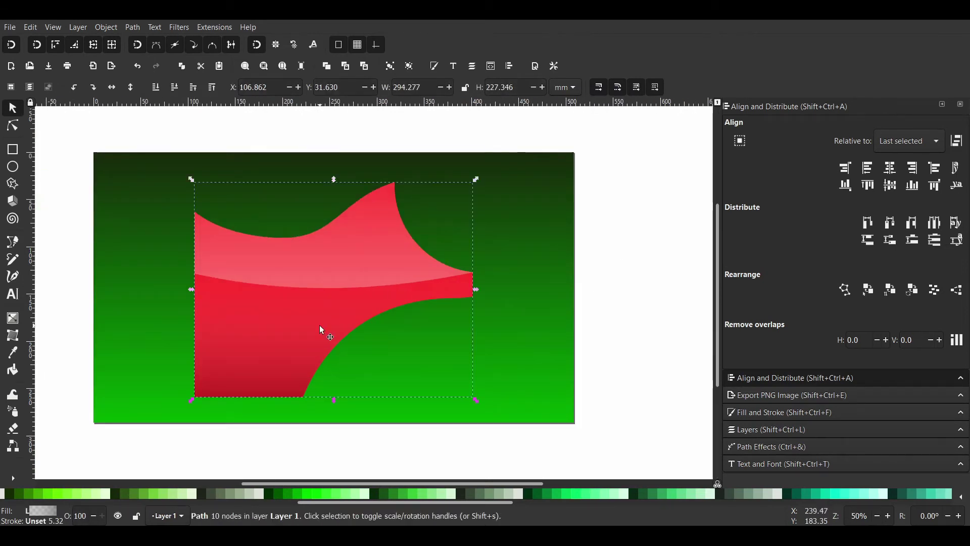
# Fill the shape copy black, send it behind the red shape and nudge it down-right
pyautogui.scroll(5, 15, 503)
pyautogui.click(14, 493)
pyautogui.hotkey('ctrl', 'z')
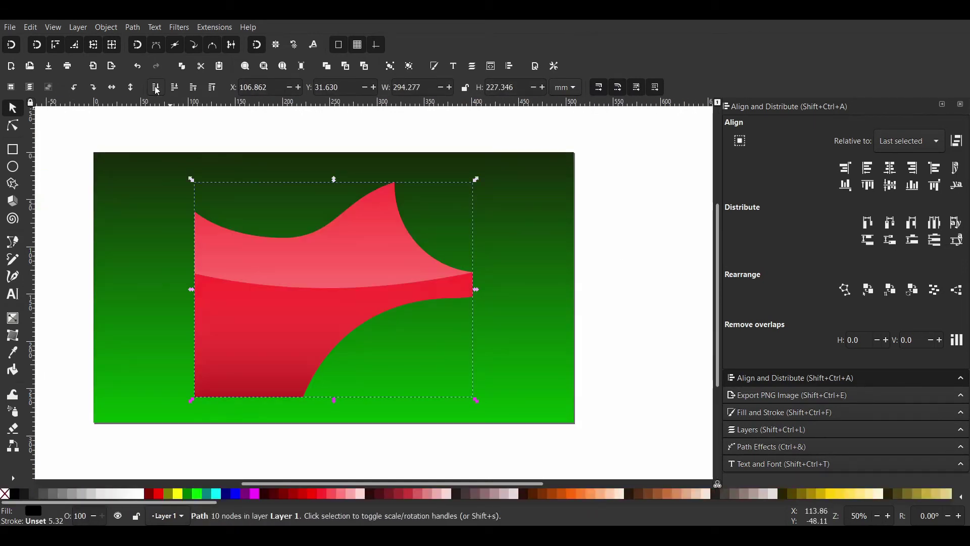
pyautogui.press('Down')
pyautogui.press('Down')
pyautogui.press('Down')
pyautogui.press('Right')
pyautogui.press('Right')
pyautogui.press('Right')
pyautogui.keyDown('ctrl'); pyautogui.scroll(4, 380, 193); pyautogui.keyUp('ctrl')
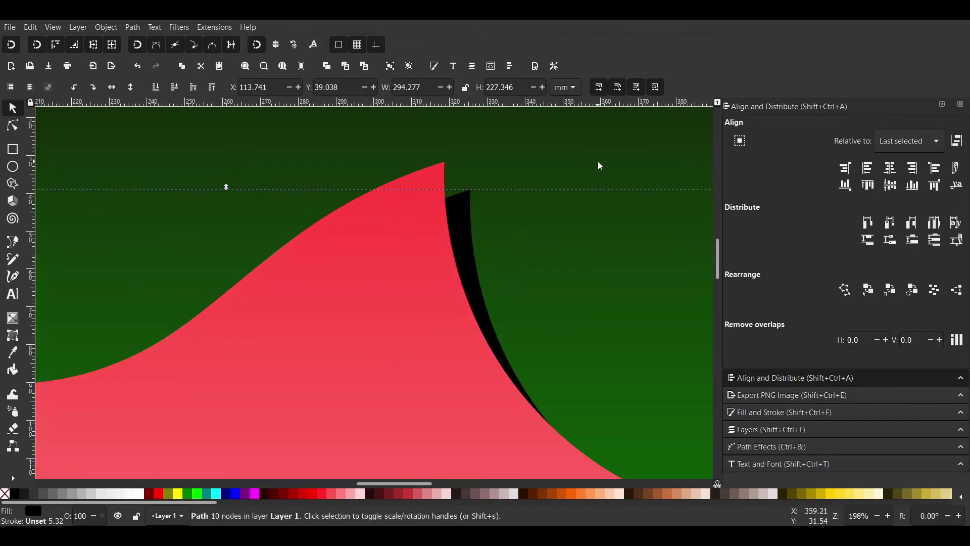
# Sketch trial lines near the peak with Pencil, then delete them
pyautogui.press('p')
pyautogui.click(444, 164)
pyautogui.doubleClick(402, 246)
pyautogui.click(439, 157)
pyautogui.click(470, 194)
pyautogui.press('s')
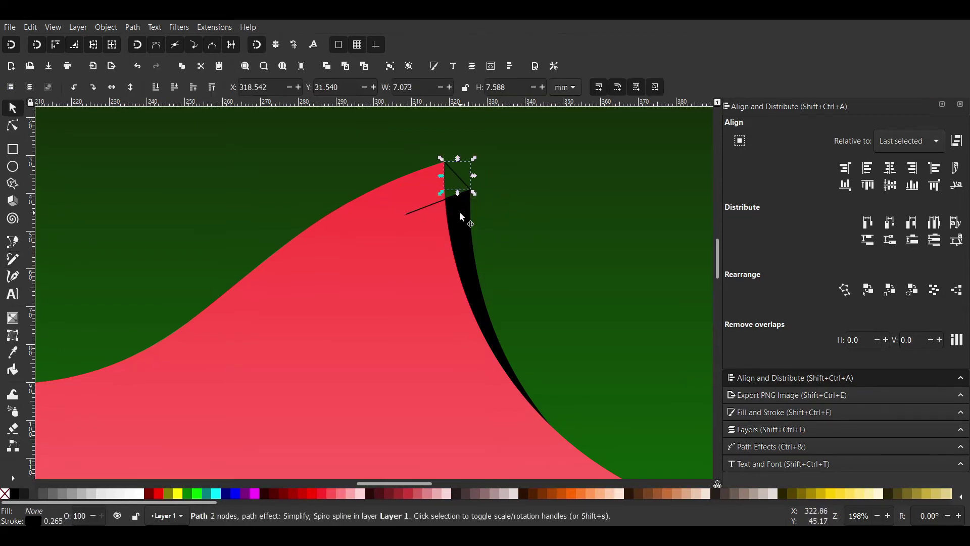
pyautogui.press('Delete')
# Draw a black triangle at the peak and union it with the black side face
pyautogui.press('b')
pyautogui.click(470, 192)
pyautogui.click(445, 164)
pyautogui.click(385, 224)
pyautogui.click(470, 192)
pyautogui.press('s')
pyautogui.click(798, 412)
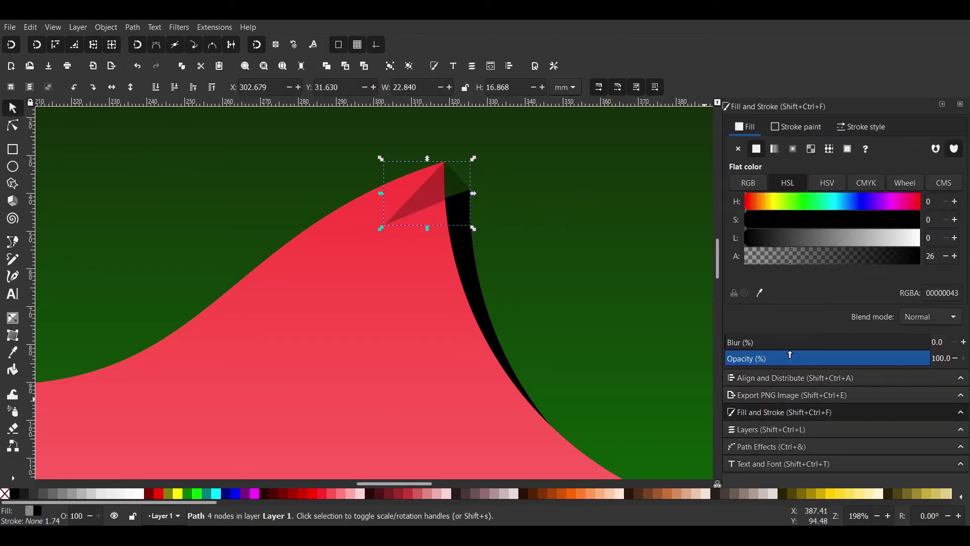
pyautogui.click(757, 149)
pyautogui.keyDown('shift'); pyautogui.click(466, 268); pyautogui.keyUp('shift')
pyautogui.hotkey('ctrl', '+')
# Add a triangle at the right tip and union it with the black ribbon
pyautogui.hscroll(10, 576, 316)
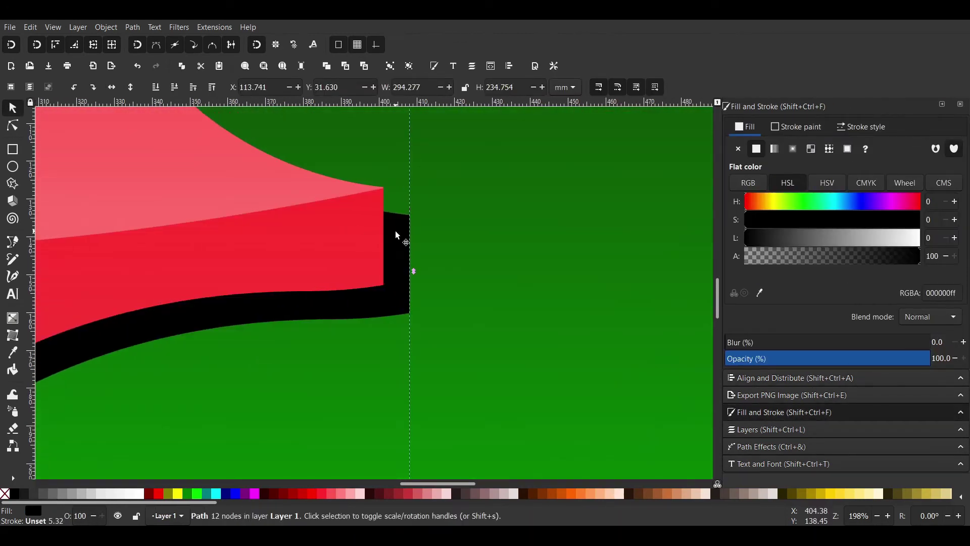
pyautogui.press('b')
pyautogui.click(316, 227)
pyautogui.click(383, 187)
pyautogui.doubleClick(409, 215)
pyautogui.press('s')
pyautogui.keyDown('shift'); pyautogui.click(404, 273); pyautogui.keyUp('shift')
pyautogui.hotkey('ctrl', '+')
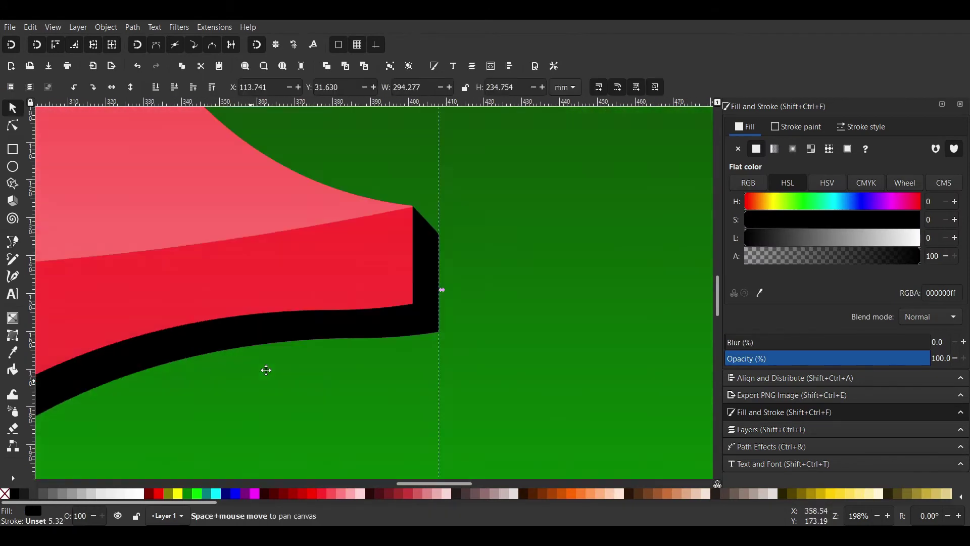
# Draw a corner piece at the bottom-left of the black side face
pyautogui.hscroll(-15, 264, 368)
pyautogui.hscroll(-5, 370, 284)
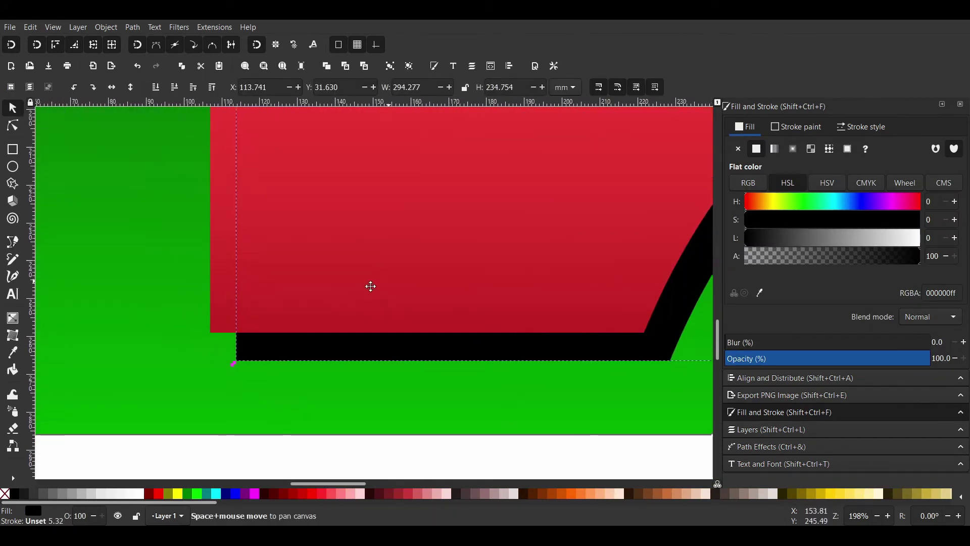
pyautogui.scroll(1, 303, 329)
pyautogui.press('b')
pyautogui.click(255, 374)
pyautogui.press('Return')
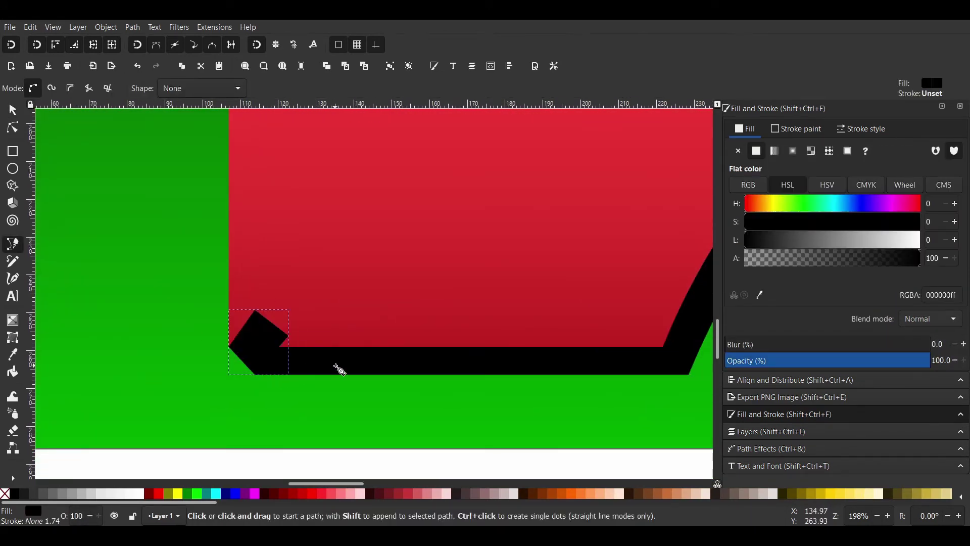
# Merge the bottom-left corner piece into the black side face and review the result
pyautogui.press('s')
pyautogui.press('5')
pyautogui.press('3')
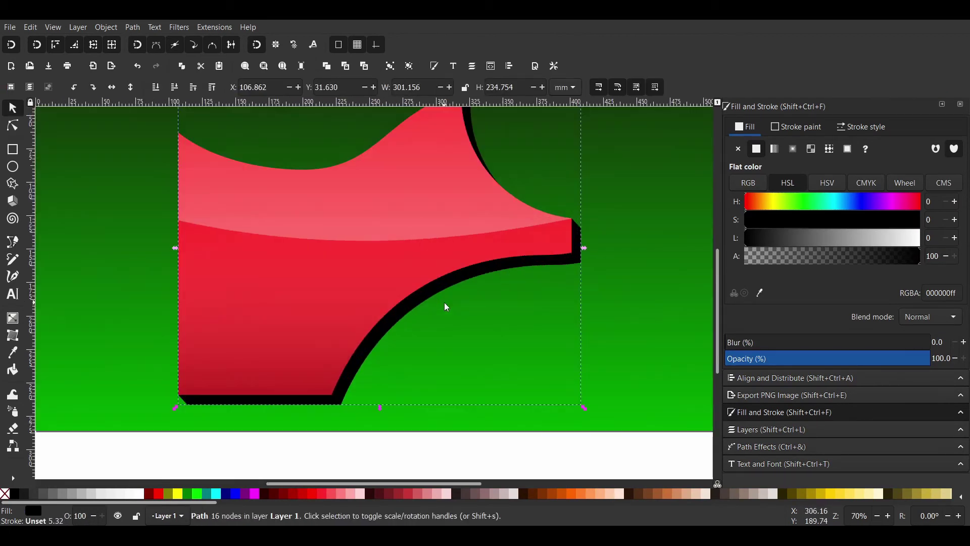
pyautogui.scroll(2, 589, 293)
pyautogui.scroll(1, 587, 294)
pyautogui.scroll(-1, 587, 293)
pyautogui.scroll(-4, 586, 293)
pyautogui.click(539, 338)
pyautogui.scroll(1, 617, 331)
pyautogui.scroll(1, 601, 303)
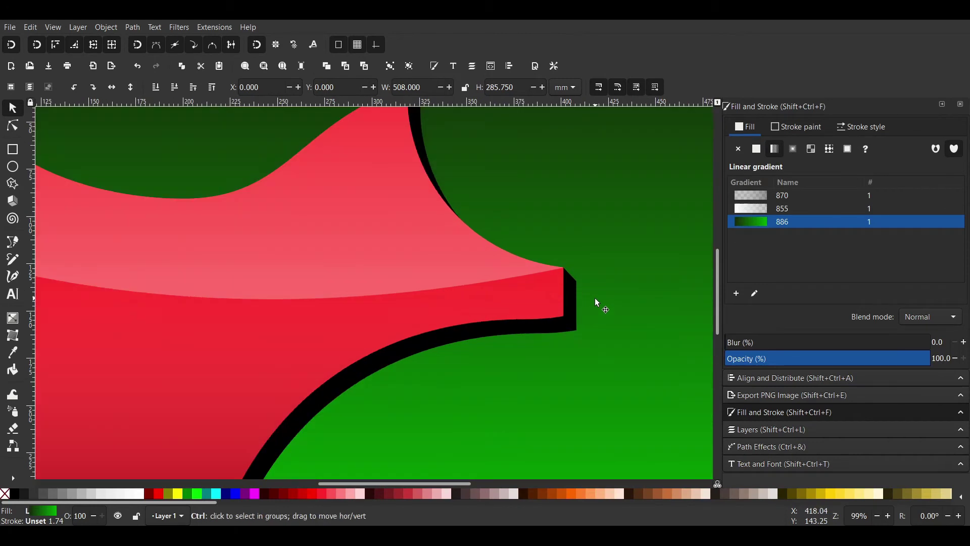
# Draw a cutting shape from the right tip and cut it out of the shape beneath
pyautogui.press('b')
pyautogui.click(563, 269)
pyautogui.click(385, 315)
pyautogui.scroll(3, 275, 174)
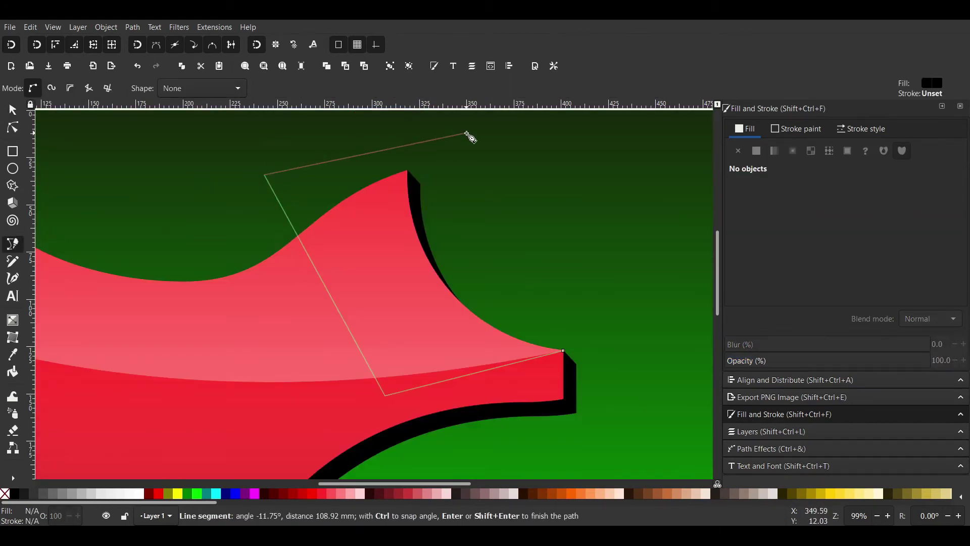
pyautogui.click(552, 342)
pyautogui.press('s')
pyautogui.keyDown('shift'); pyautogui.click(228, 324); pyautogui.keyUp('shift')
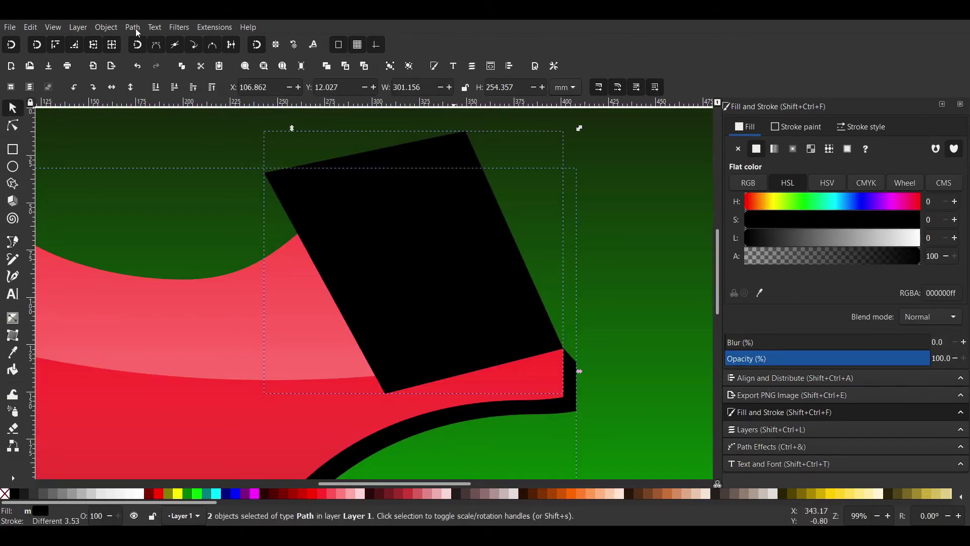
pyautogui.click(475, 123)
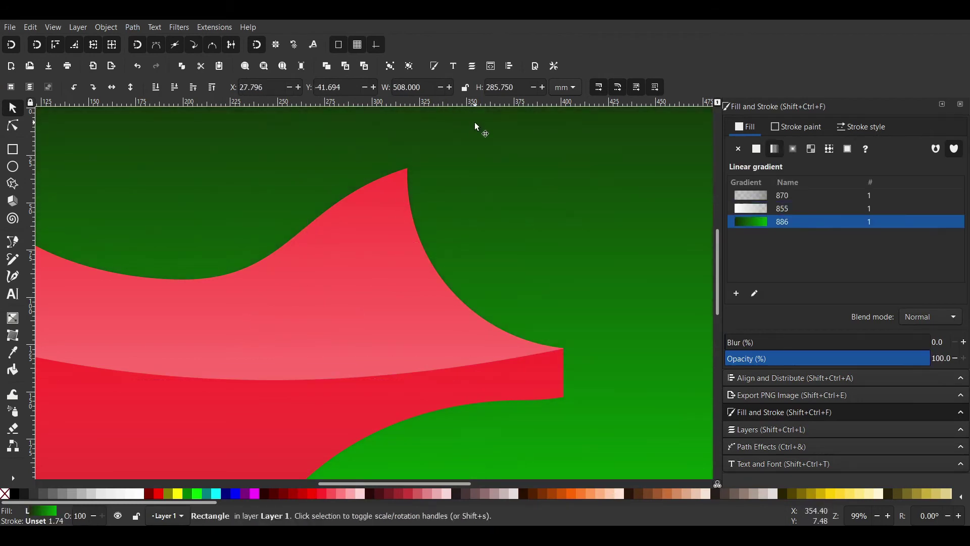
# Shade the side face by the peak with a black-to-grey linear gradient
pyautogui.click(458, 302)
pyautogui.keyDown('alt'); pyautogui.click(460, 302); pyautogui.keyUp('alt')
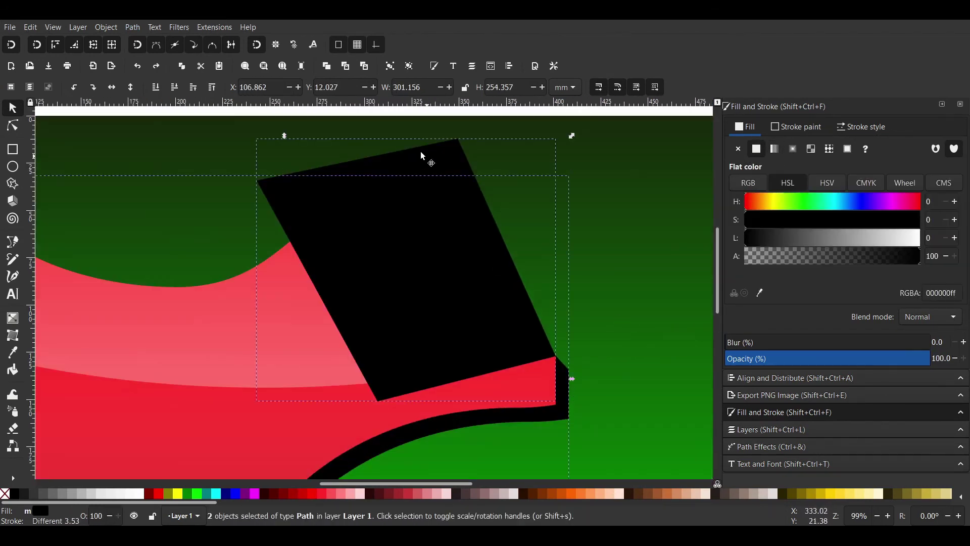
pyautogui.press('g')
pyautogui.moveTo(514, 379); pyautogui.dragTo(370, 208)
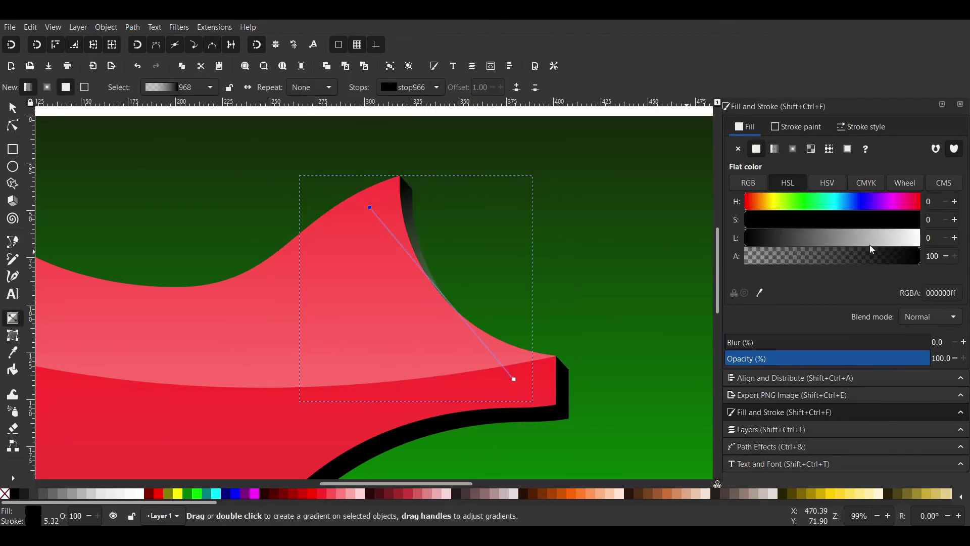
pyautogui.click(516, 384)
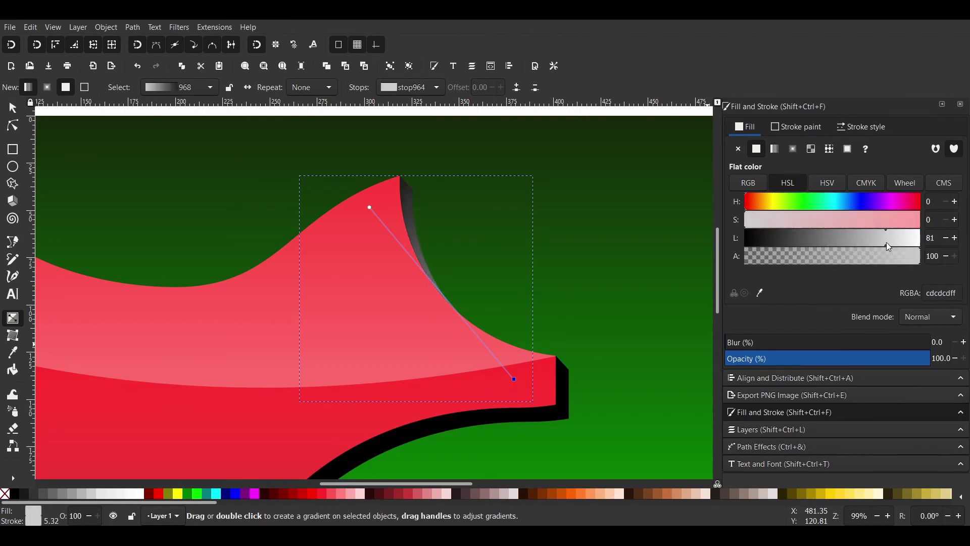
pyautogui.scroll(-5, 487, 310)
pyautogui.scroll(1, 346, 336)
pyautogui.hscroll(3, 346, 336)
# Add a black end piece at the right tip and union it with the black shadow
pyautogui.press('b')
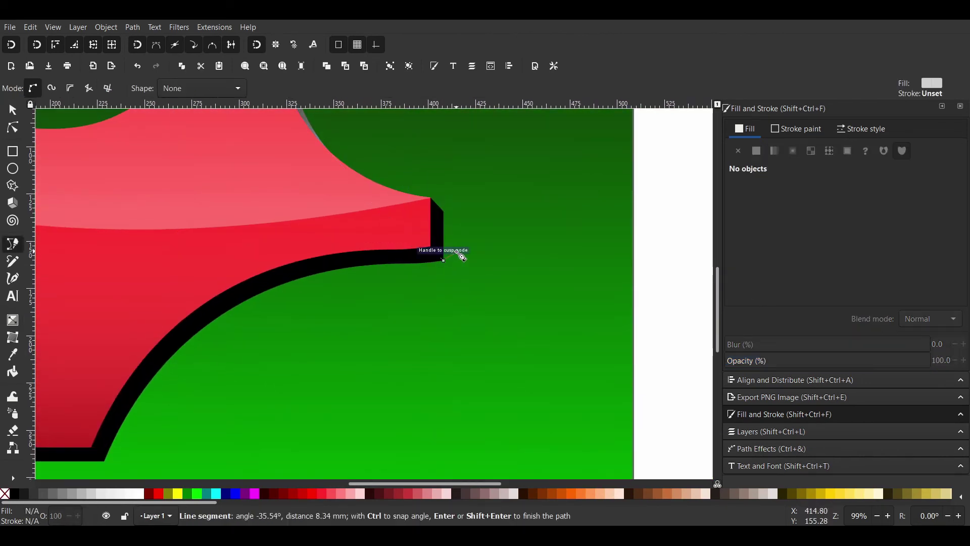
pyautogui.click(488, 200)
pyautogui.click(444, 260)
pyautogui.press('s')
pyautogui.keyDown('shift'); pyautogui.click(412, 257); pyautogui.keyUp('shift')
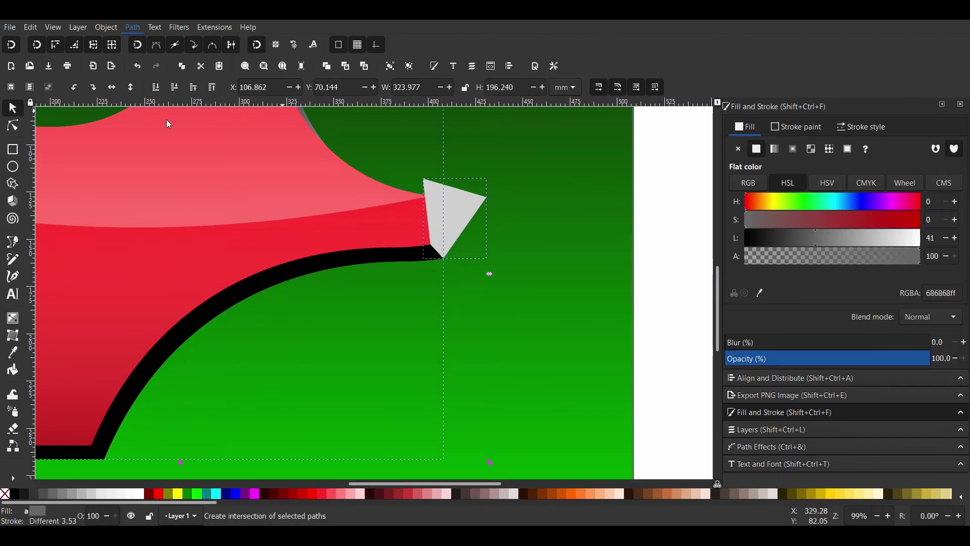
pyautogui.moveTo(435, 230); pyautogui.dragTo(596, 235)
pyautogui.hotkey('ctrl', 'z')
pyautogui.moveTo(435, 229); pyautogui.dragTo(526, 218)
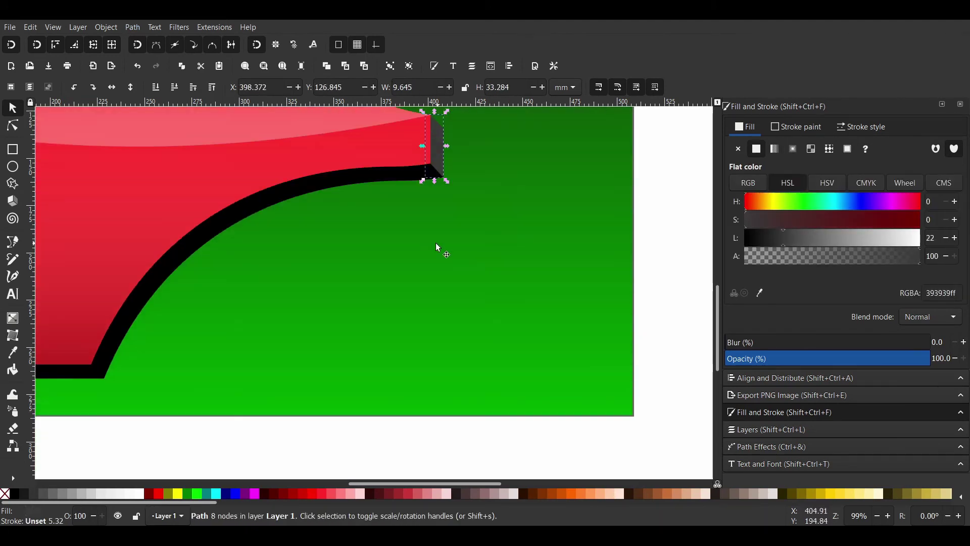
pyautogui.keyDown('shift'); pyautogui.click(257, 279); pyautogui.keyUp('shift')
pyautogui.hotkey('ctrl', '+')
pyautogui.hscroll(-5, 429, 257)
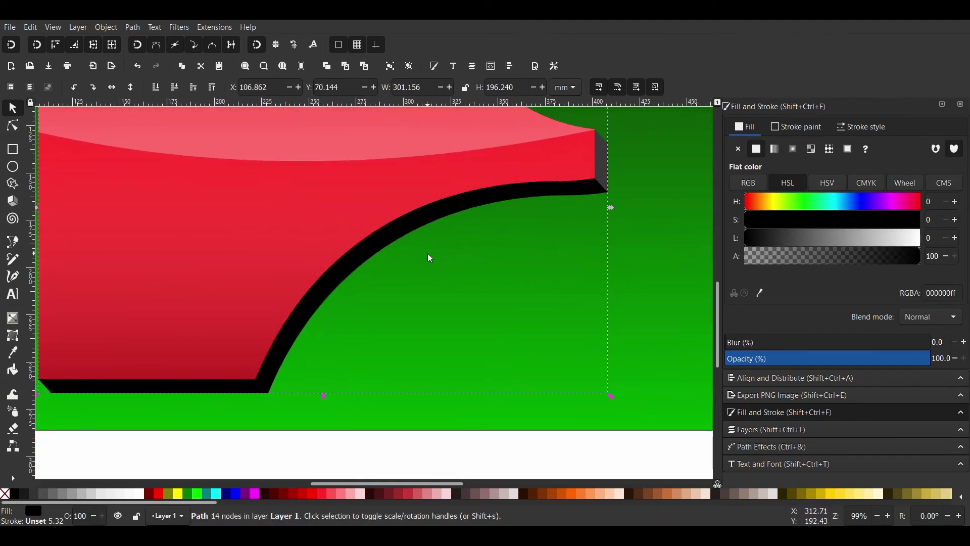
# Cut a curved shape out of the black shadow to isolate the lower curved side face
pyautogui.press('b')
pyautogui.click(269, 392)
pyautogui.moveTo(233, 303); pyautogui.dragTo(433, 156)
pyautogui.click(658, 151)
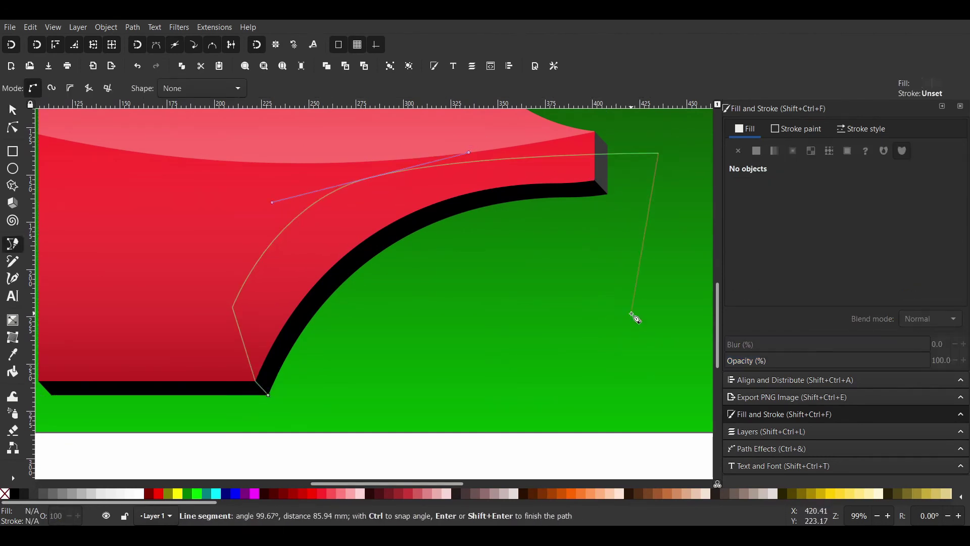
pyautogui.click(631, 311)
pyautogui.click(269, 392)
pyautogui.keyDown('alt'); pyautogui.keyDown('shift'); pyautogui.click(165, 145); pyautogui.keyUp('shift'); pyautogui.keyUp('alt')
pyautogui.hotkey('ctrl', '-')
pyautogui.press('Escape')
pyautogui.click(604, 149)
pyautogui.click(267, 372)
# Give the curved side face a diagonal dark gradient at 82% opacity
pyautogui.press('g')
pyautogui.moveTo(569, 195); pyautogui.dragTo(268, 392)
pyautogui.click(569, 194)
pyautogui.click(268, 392)
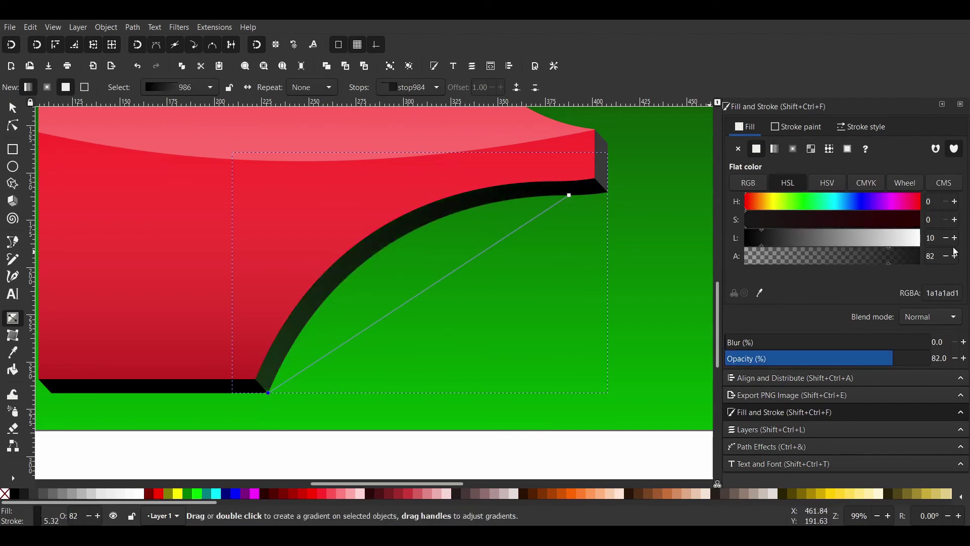
pyautogui.moveTo(748, 237); pyautogui.dragTo(797, 238)
pyautogui.scroll(-2, 375, 317)
pyautogui.scroll(-3, 374, 317)
pyautogui.press('s')
pyautogui.press('Escape')
pyautogui.scroll(1, 499, 225)
pyautogui.scroll(-1, 500, 226)
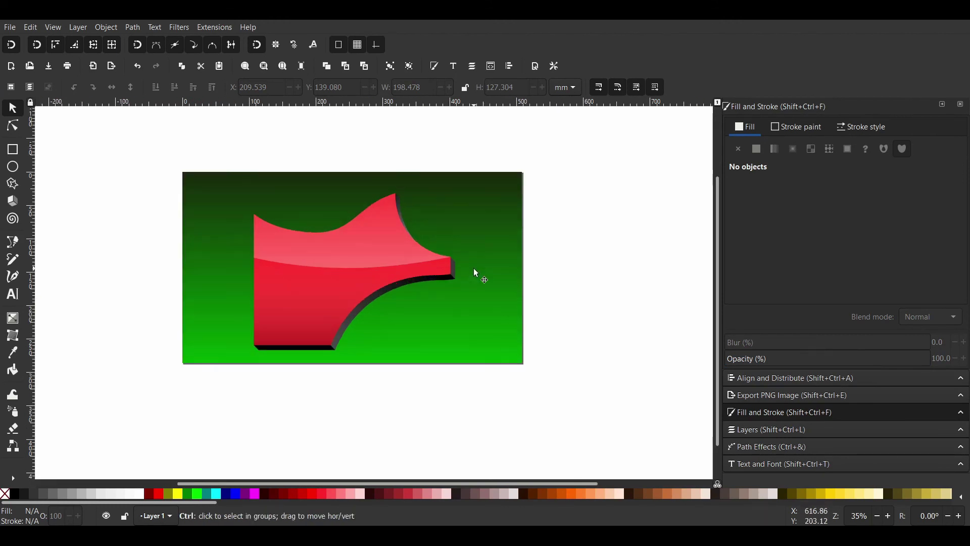
# Bring up the Export PNG Image settings for the whole drawing at 1920×1080
pyautogui.click(791, 394)
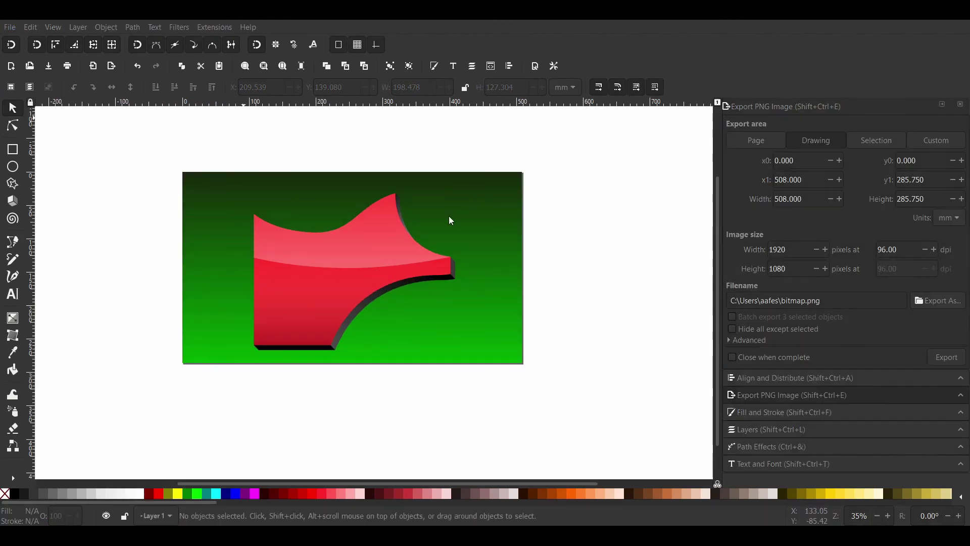